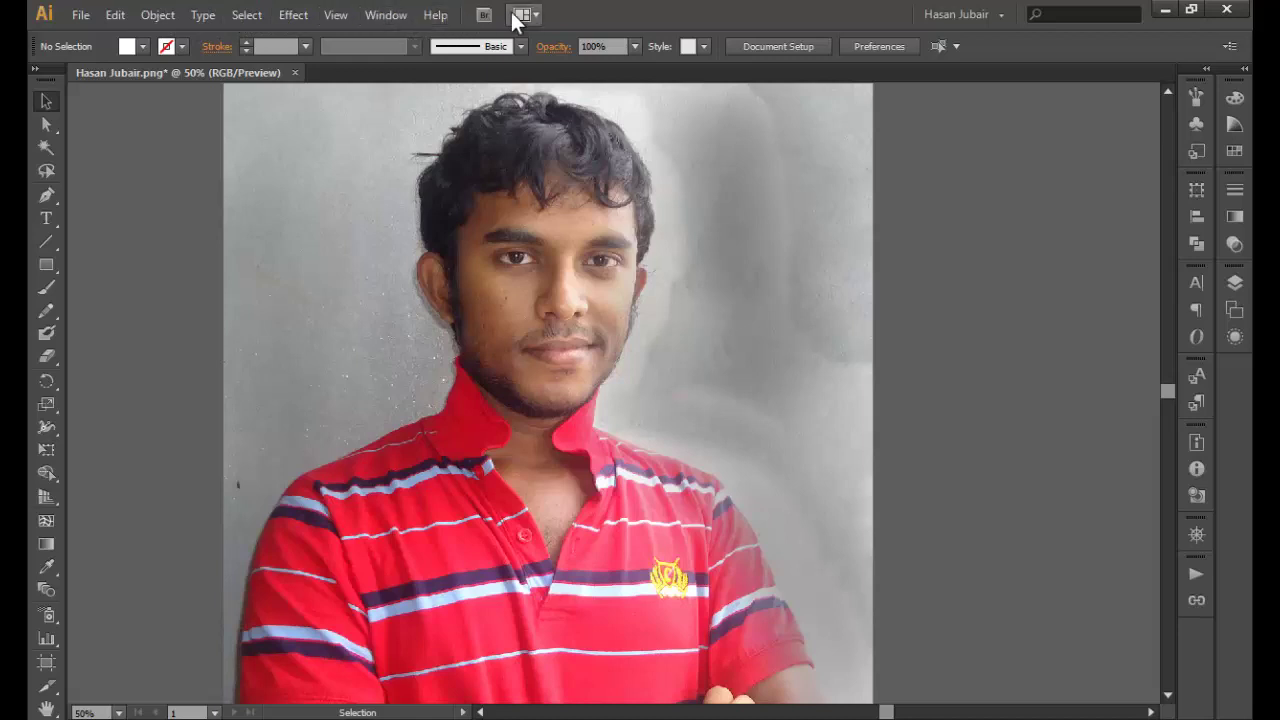
Step: Examine the available commands for files, objects, type and fonts, effects and windows
click(82, 16)
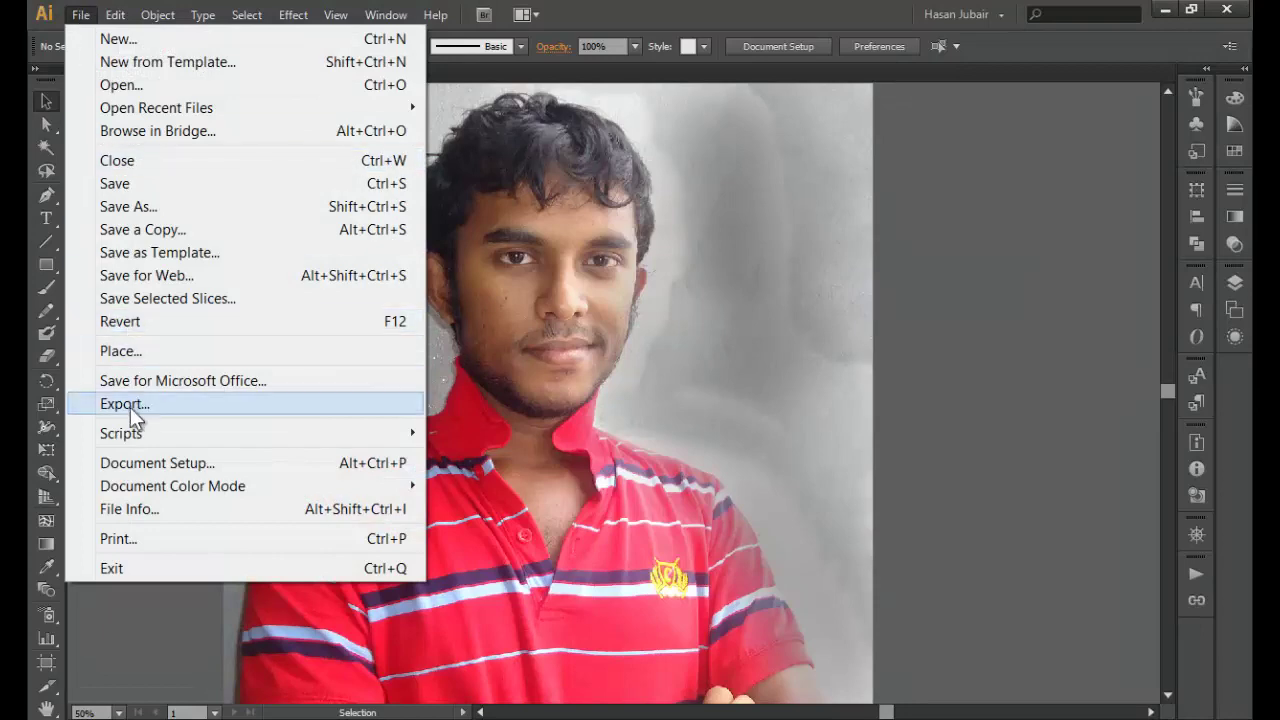
mouse_move(170, 14)
mouse_move(118, 17)
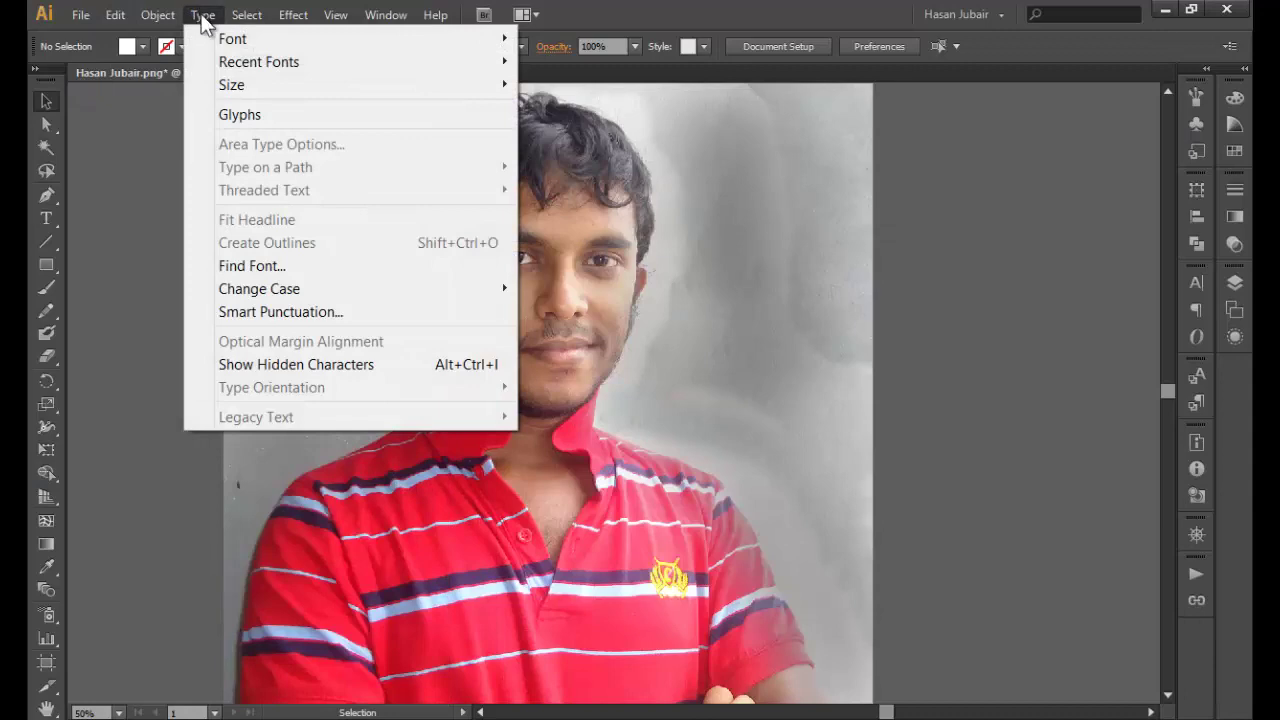
mouse_move(394, 39)
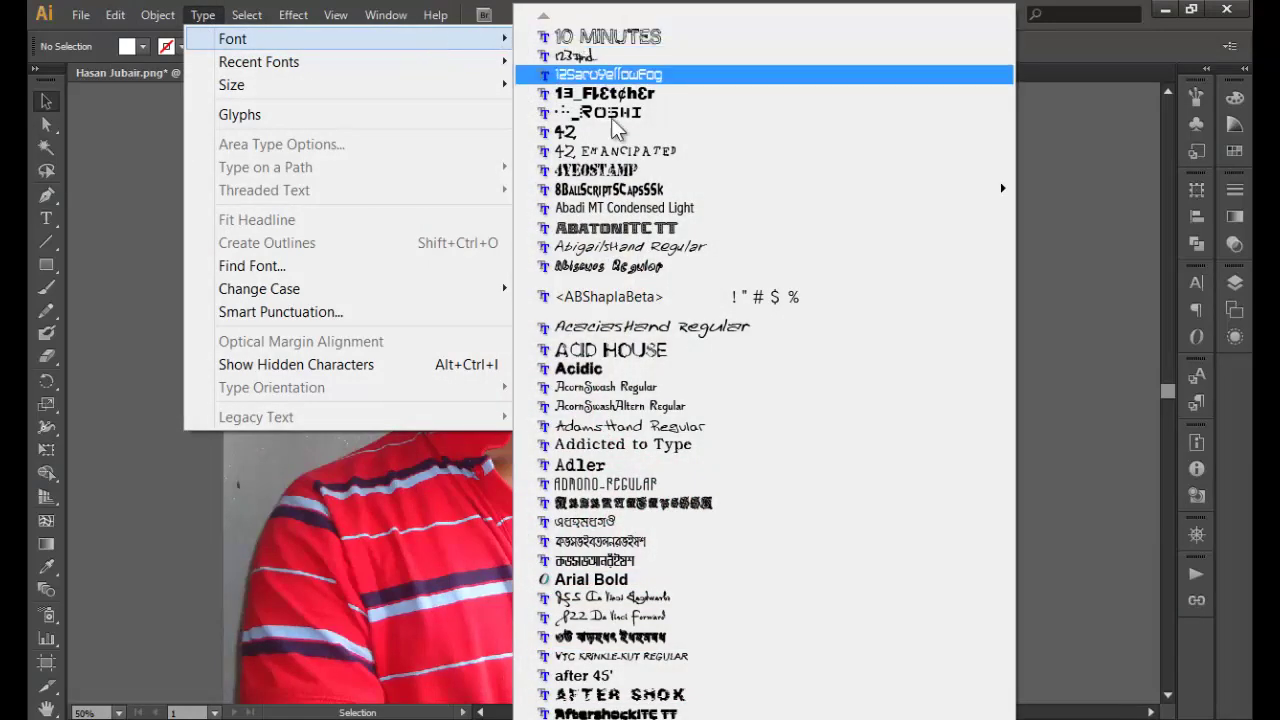
mouse_move(622, 198)
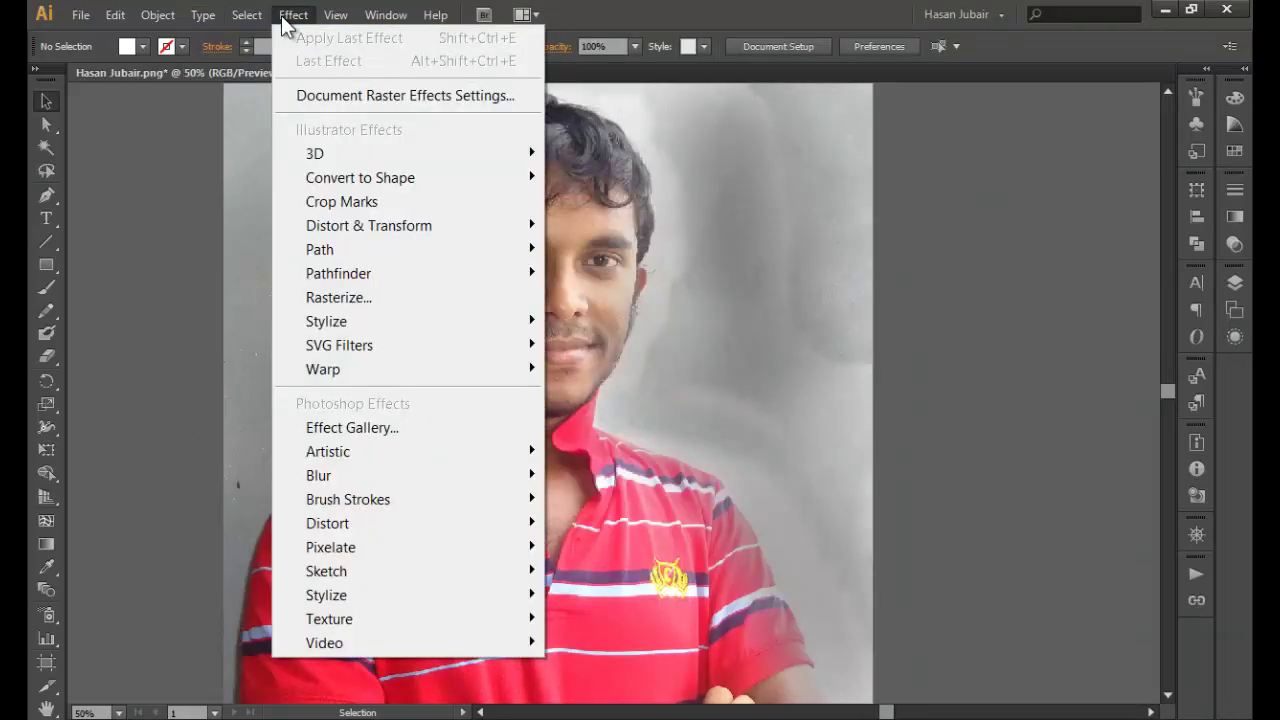
mouse_move(247, 20)
click(155, 268)
click(387, 18)
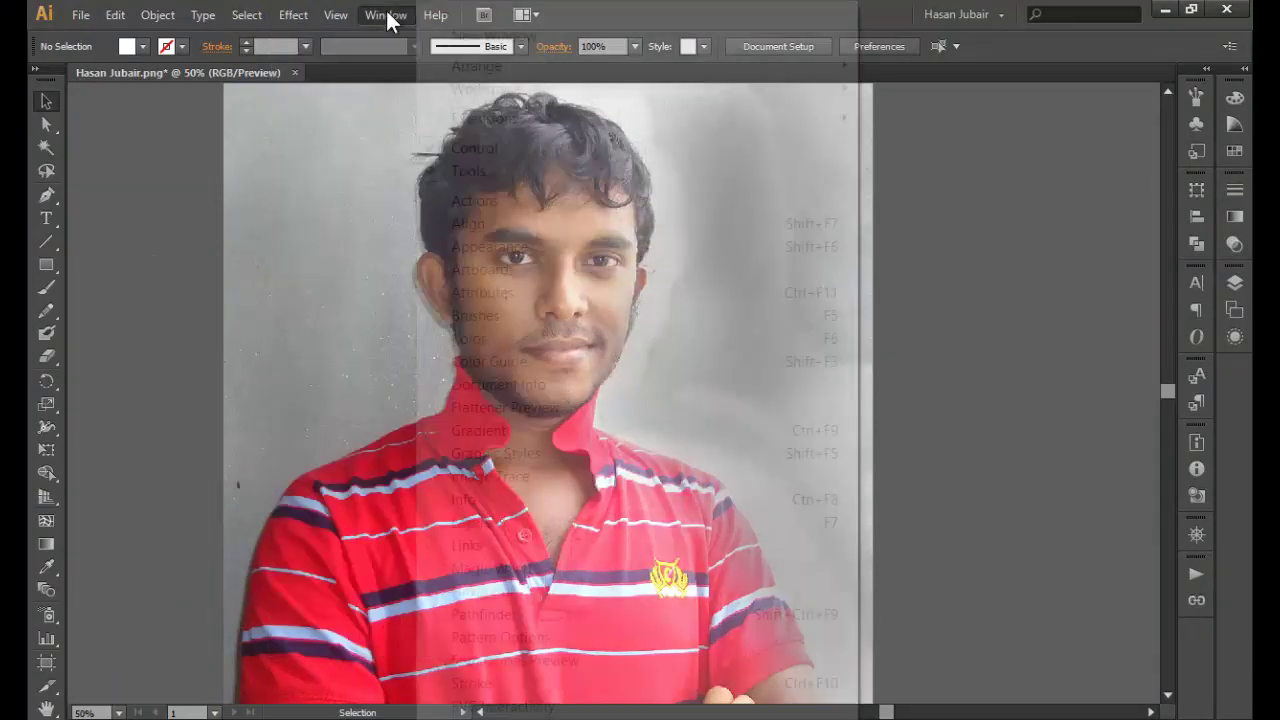
click(129, 180)
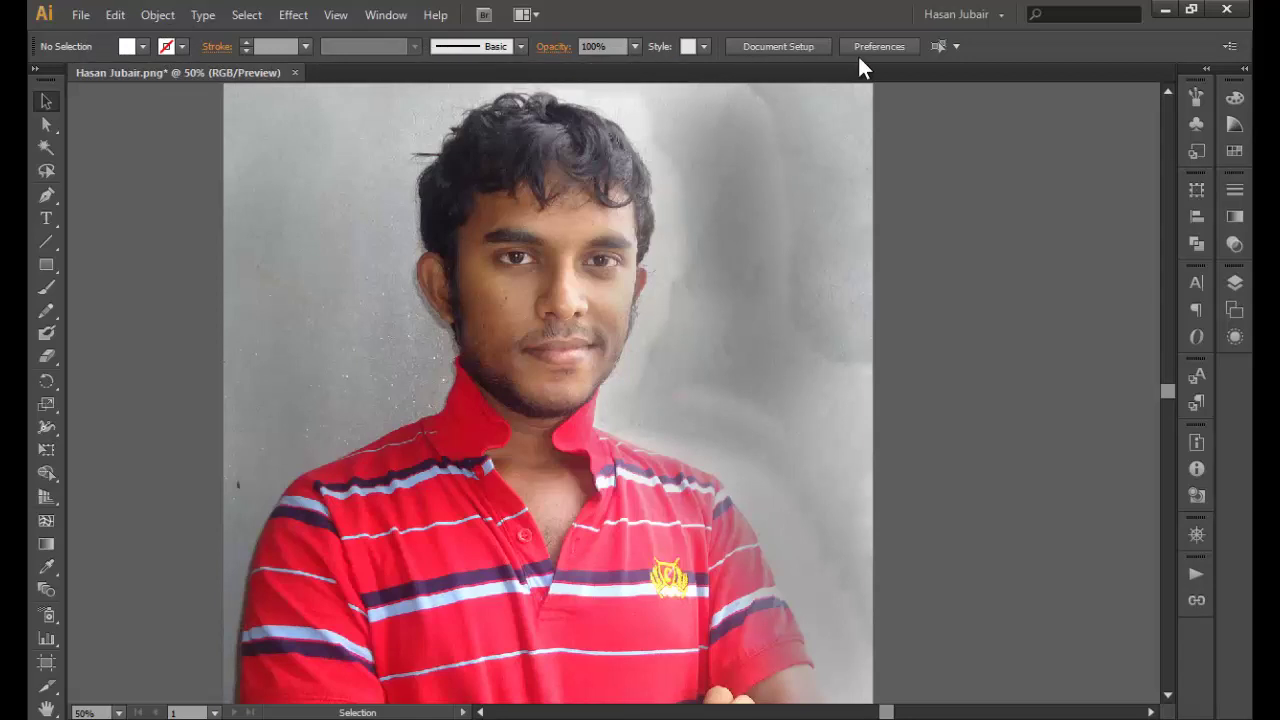
Step: Activate the Type tool and examine its character settings and the list of font families
click(46, 128)
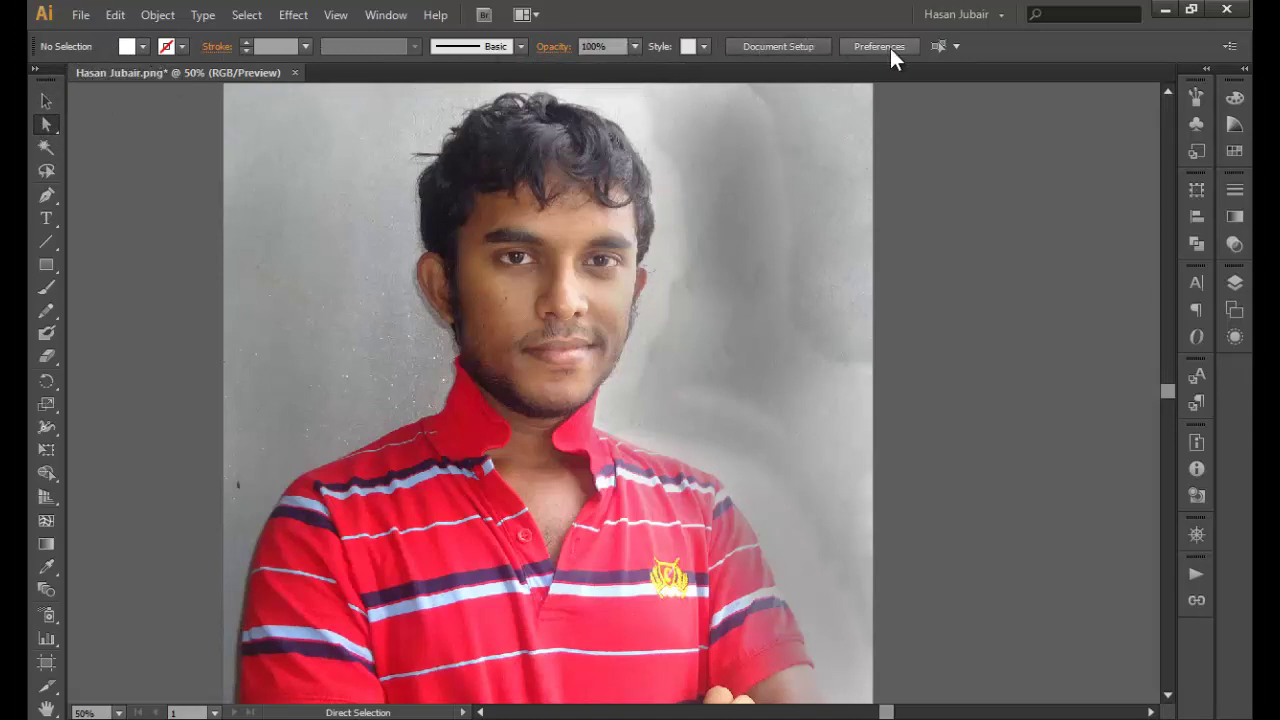
click(47, 219)
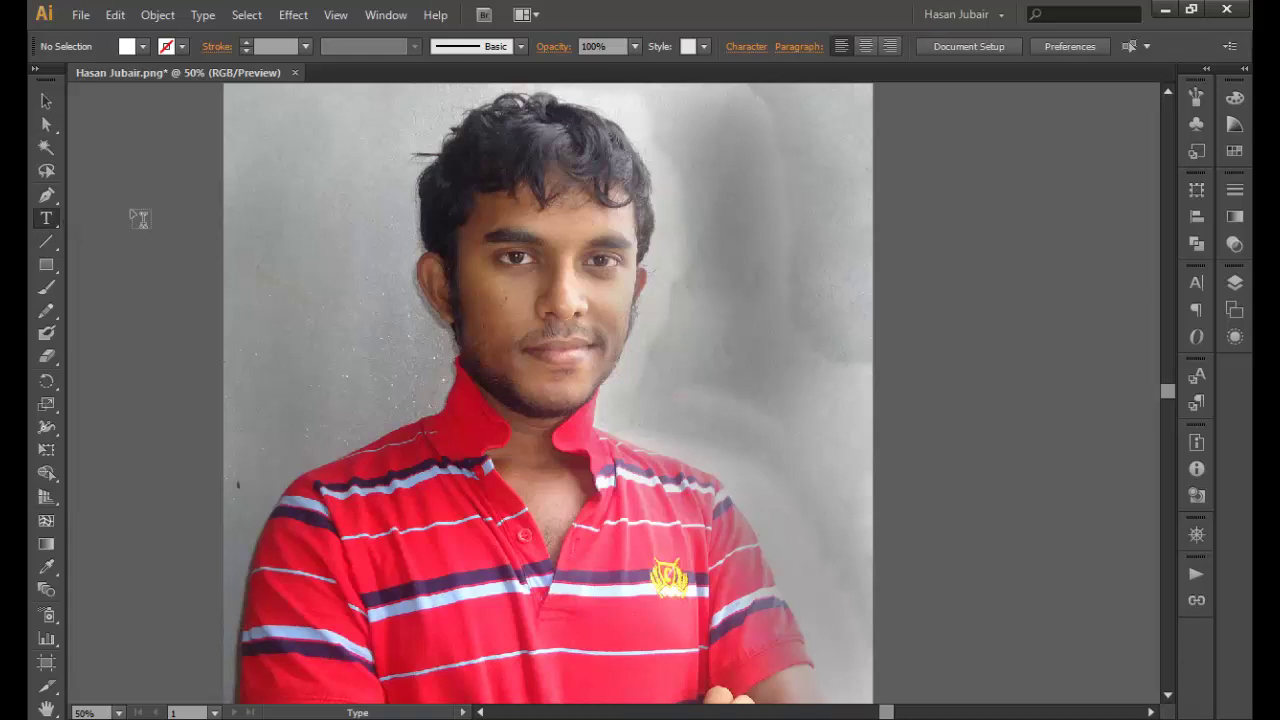
click(750, 47)
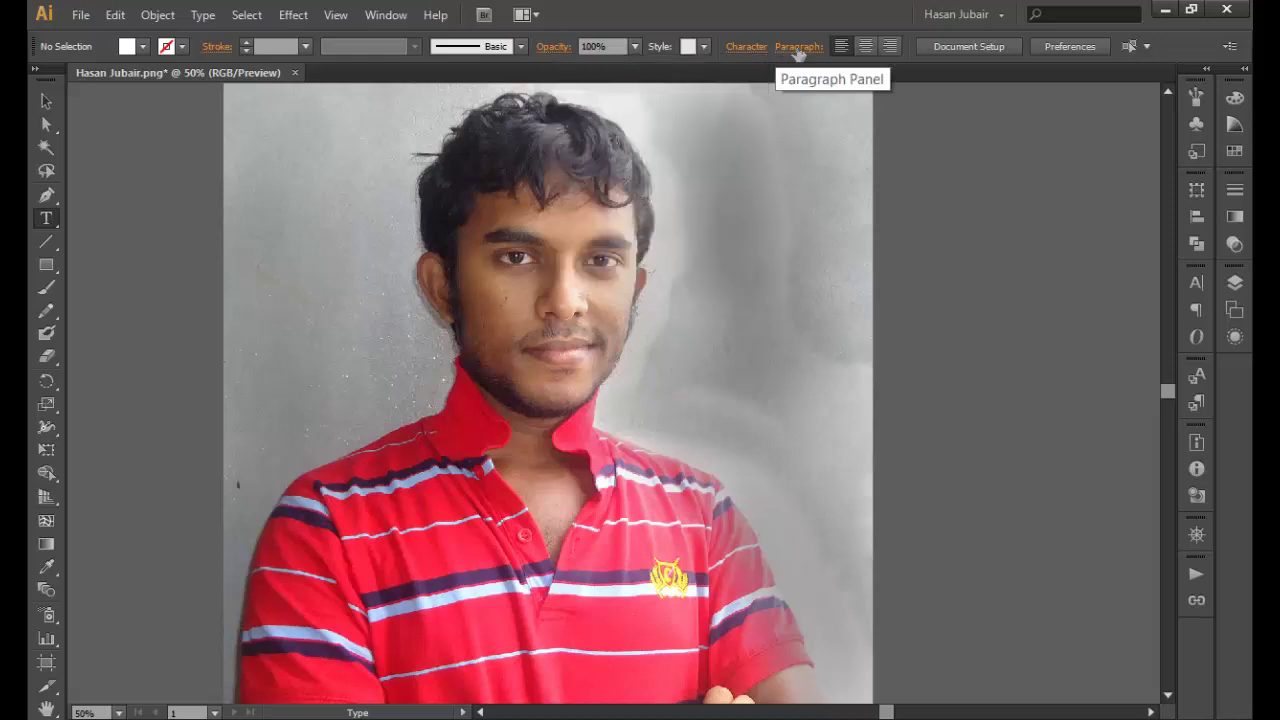
click(740, 47)
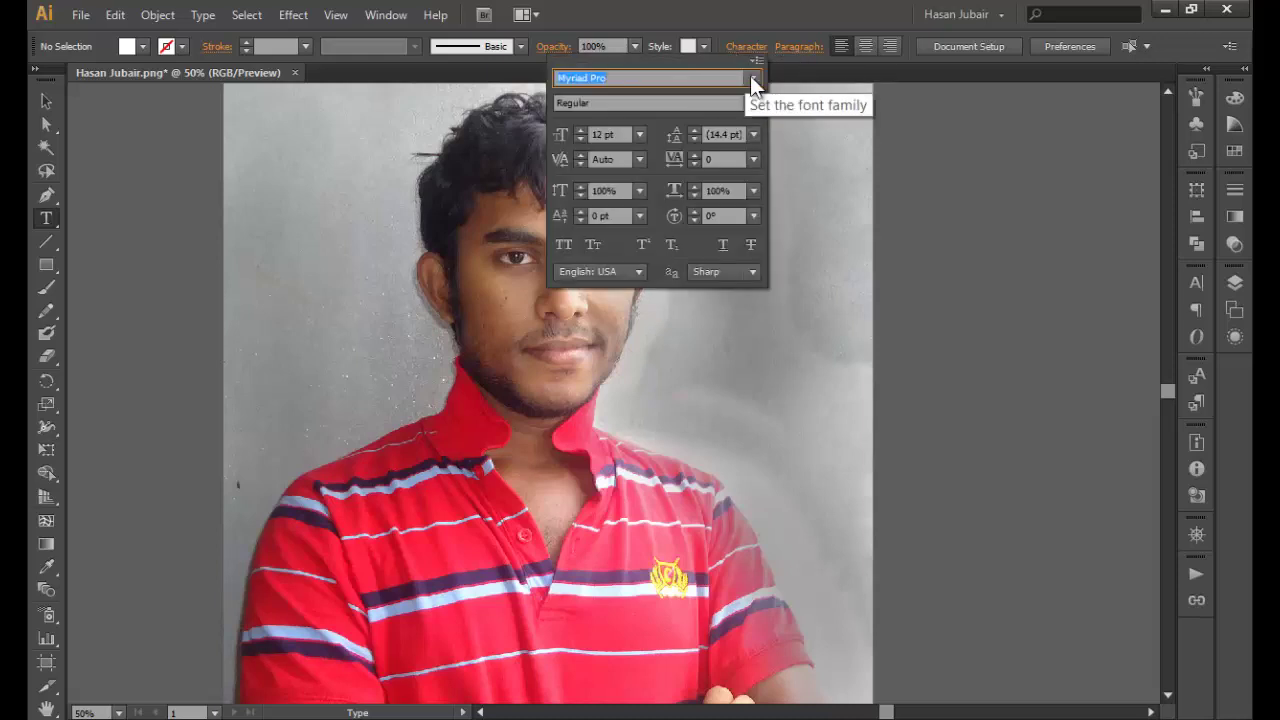
click(752, 77)
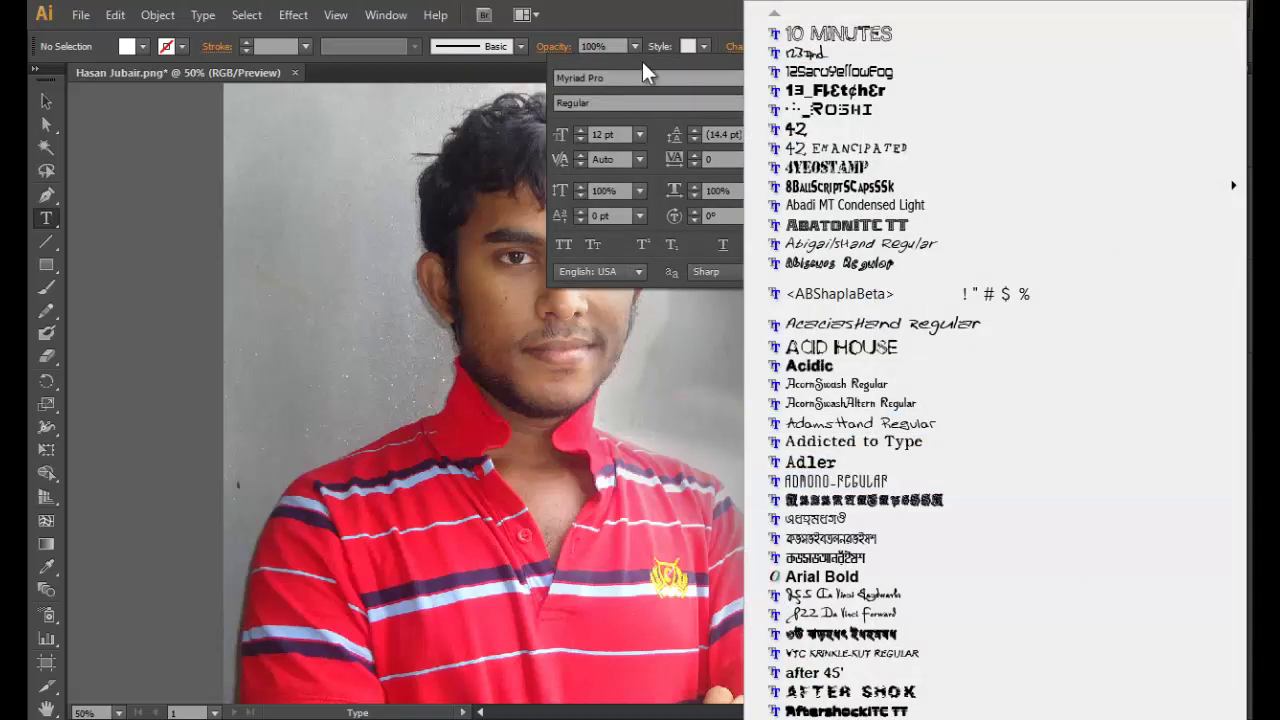
click(680, 61)
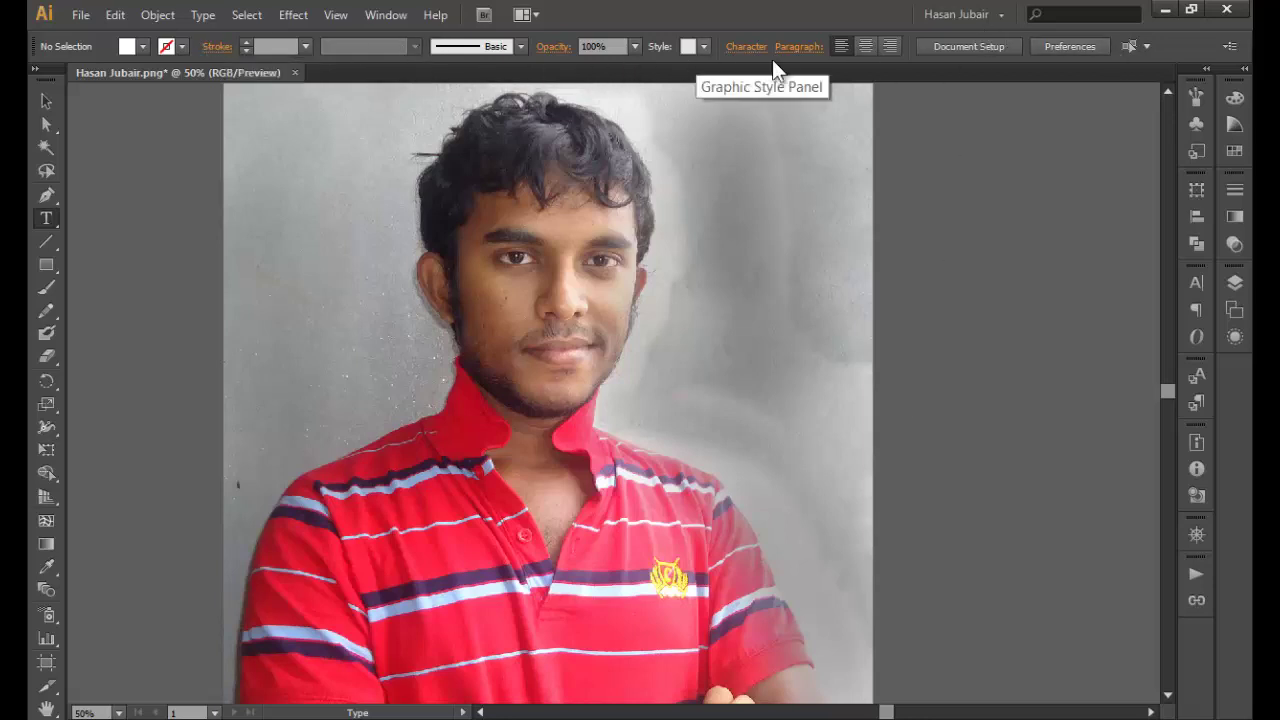
Step: Restore the program window, narrow it to about three quarters of the screen width, and maximize it again
click(1194, 9)
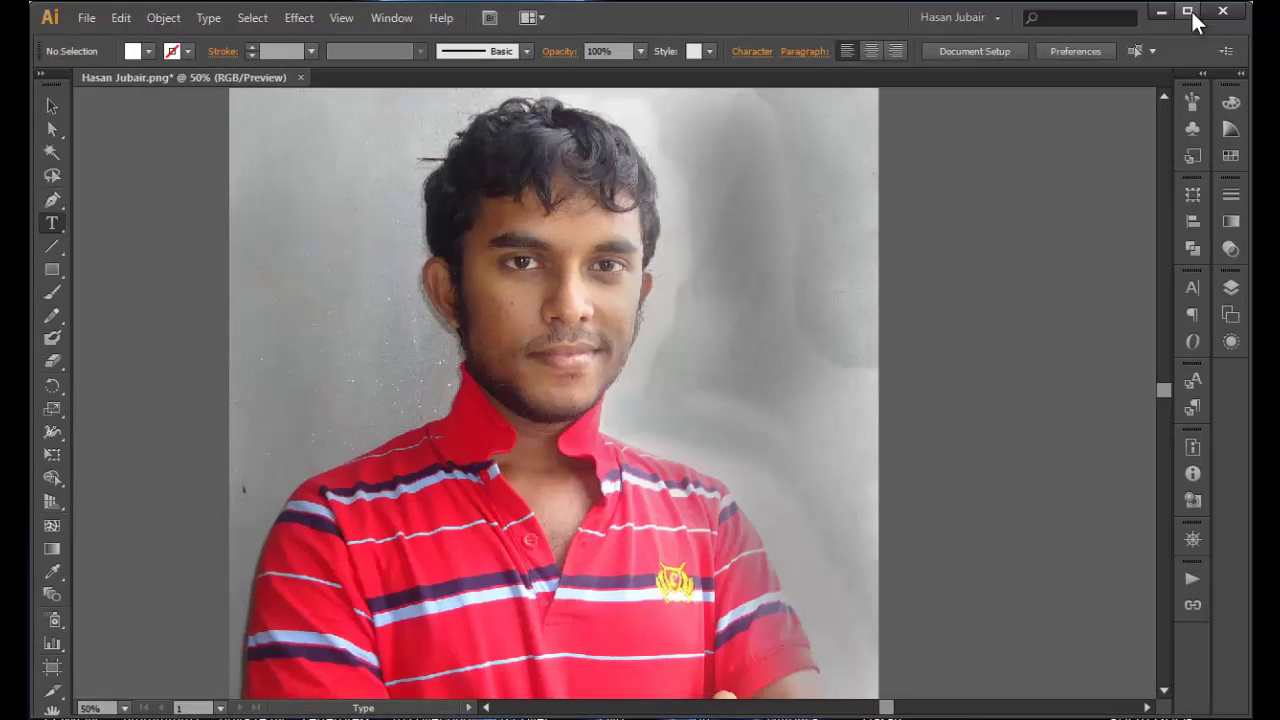
mouse_move(1244, 5)
drag(1244, 5, 985, 8)
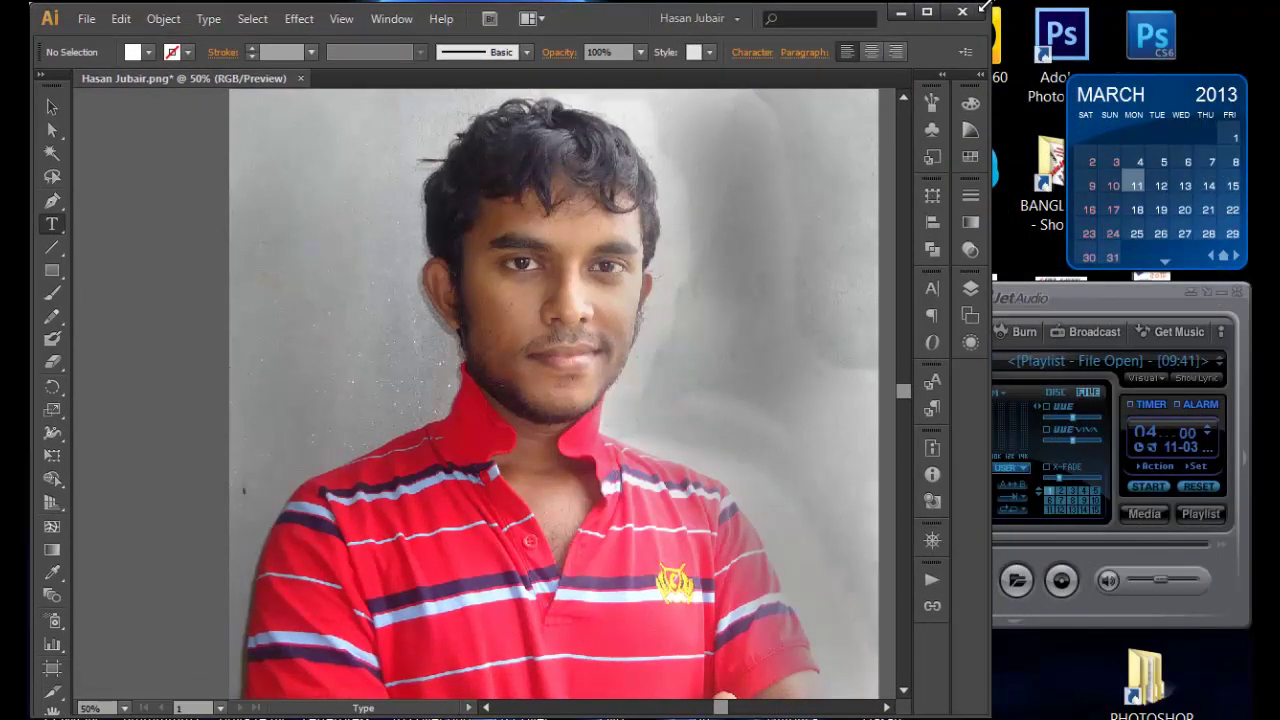
click(927, 11)
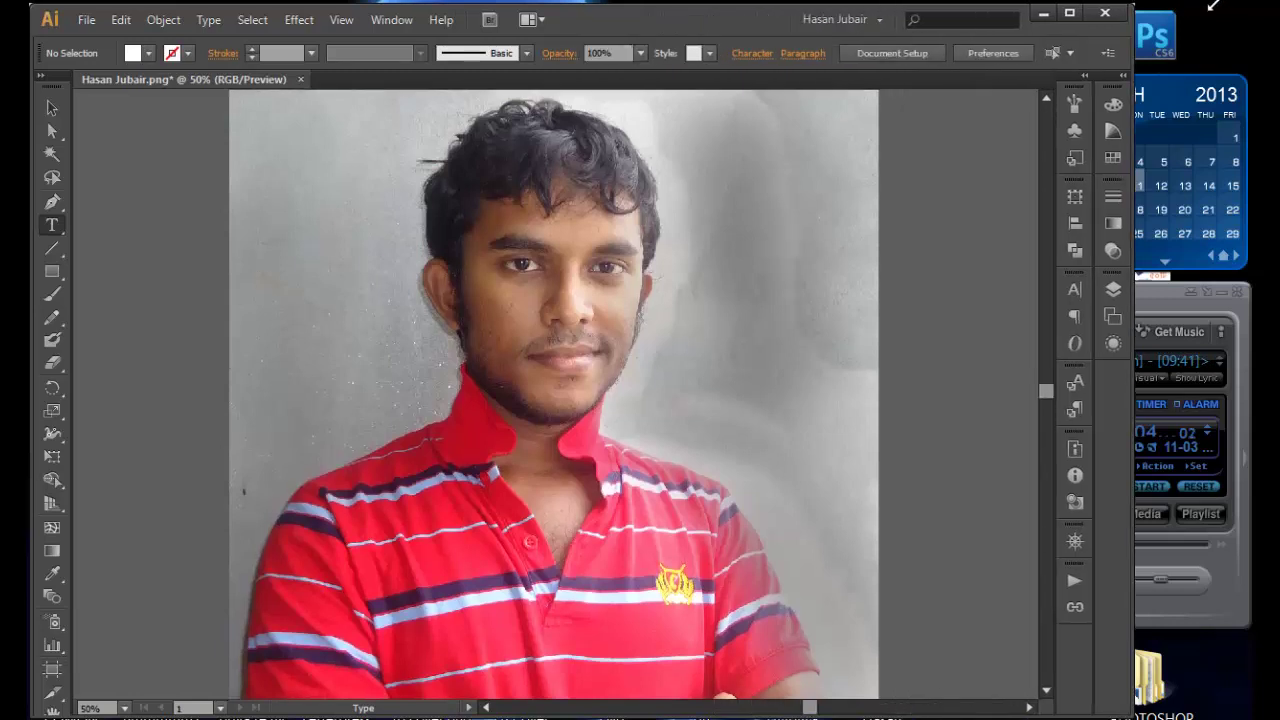
click(1195, 12)
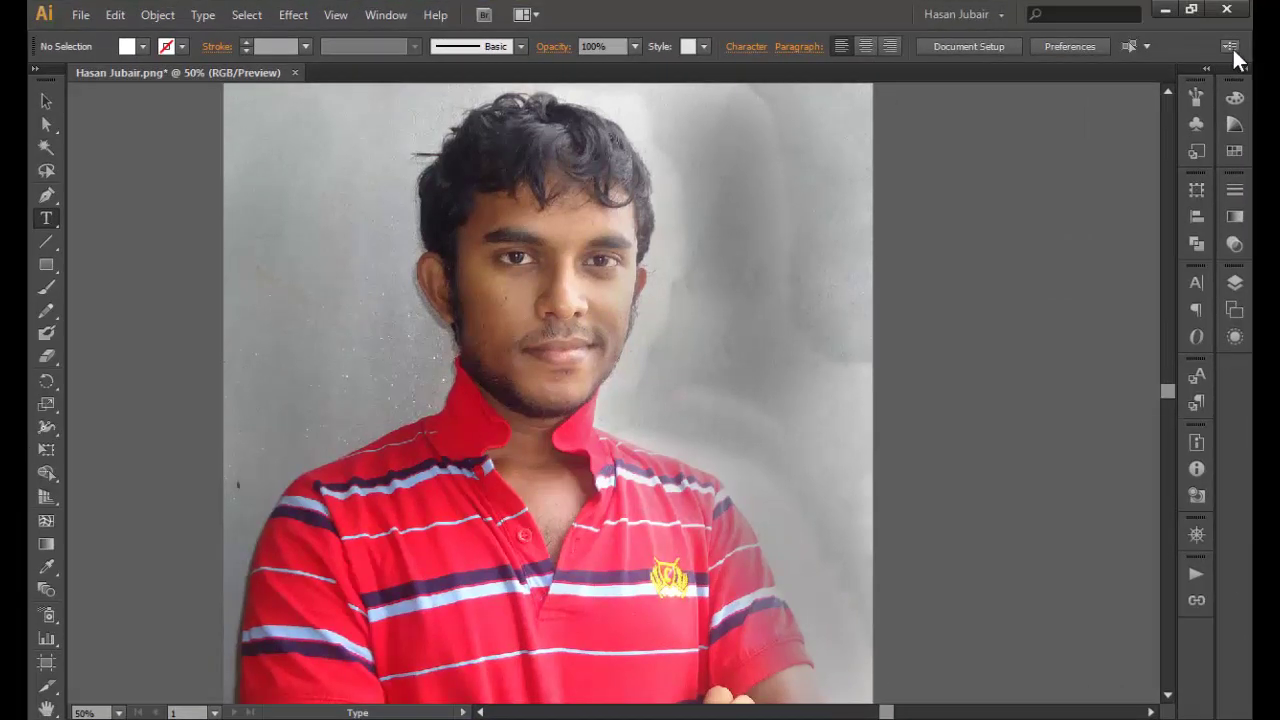
Step: Examine which option groups can be shown among the control settings and how they can be docked
click(1229, 47)
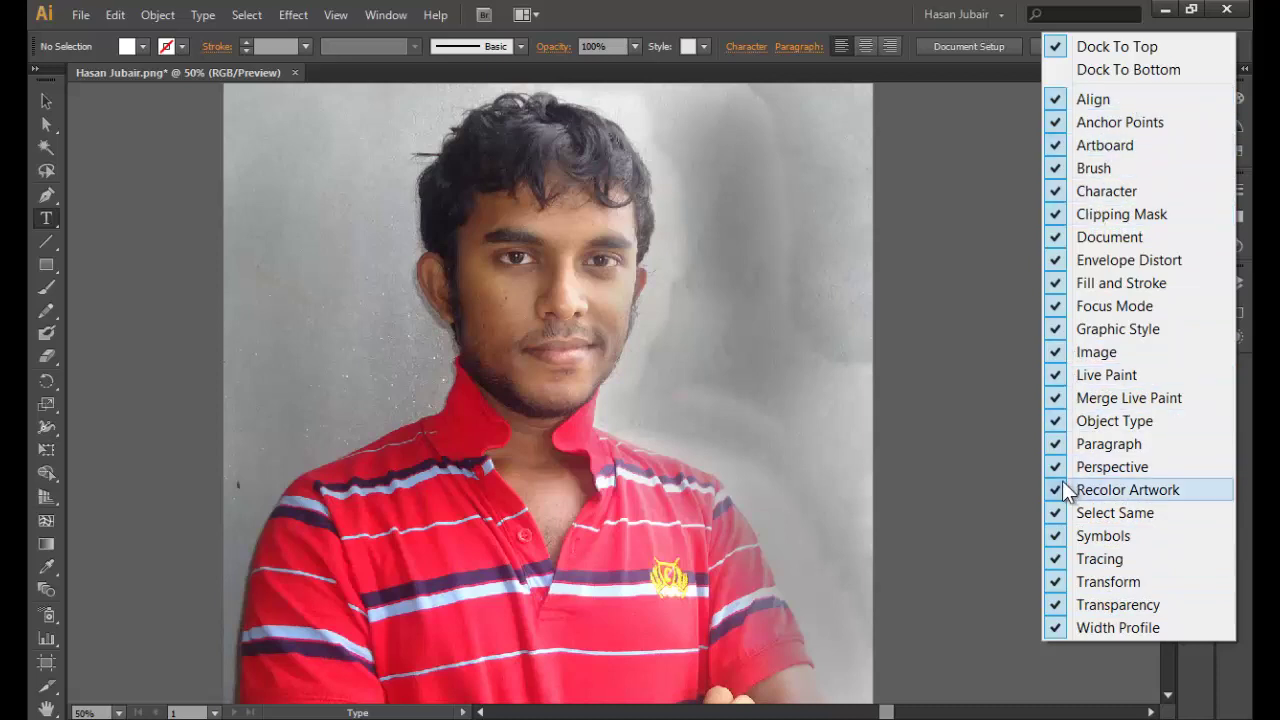
click(1170, 19)
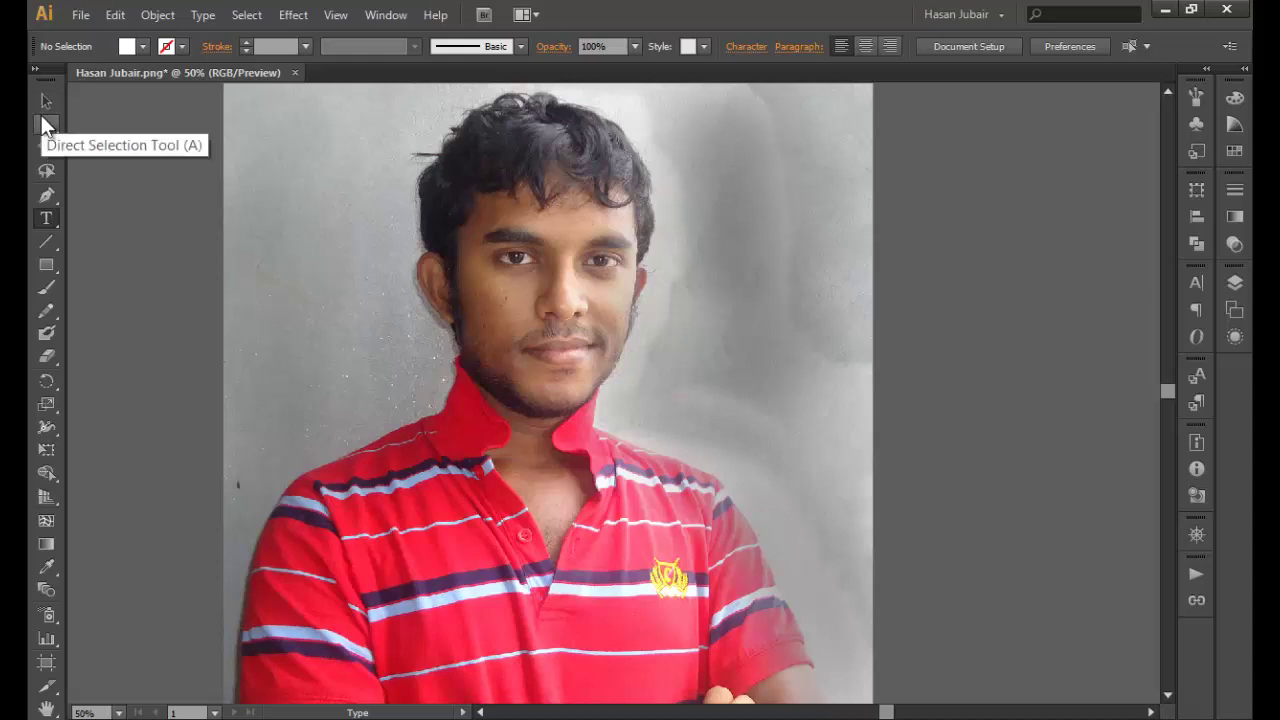
Step: Select the placed portrait image with the Selection tool
click(46, 264)
click(46, 222)
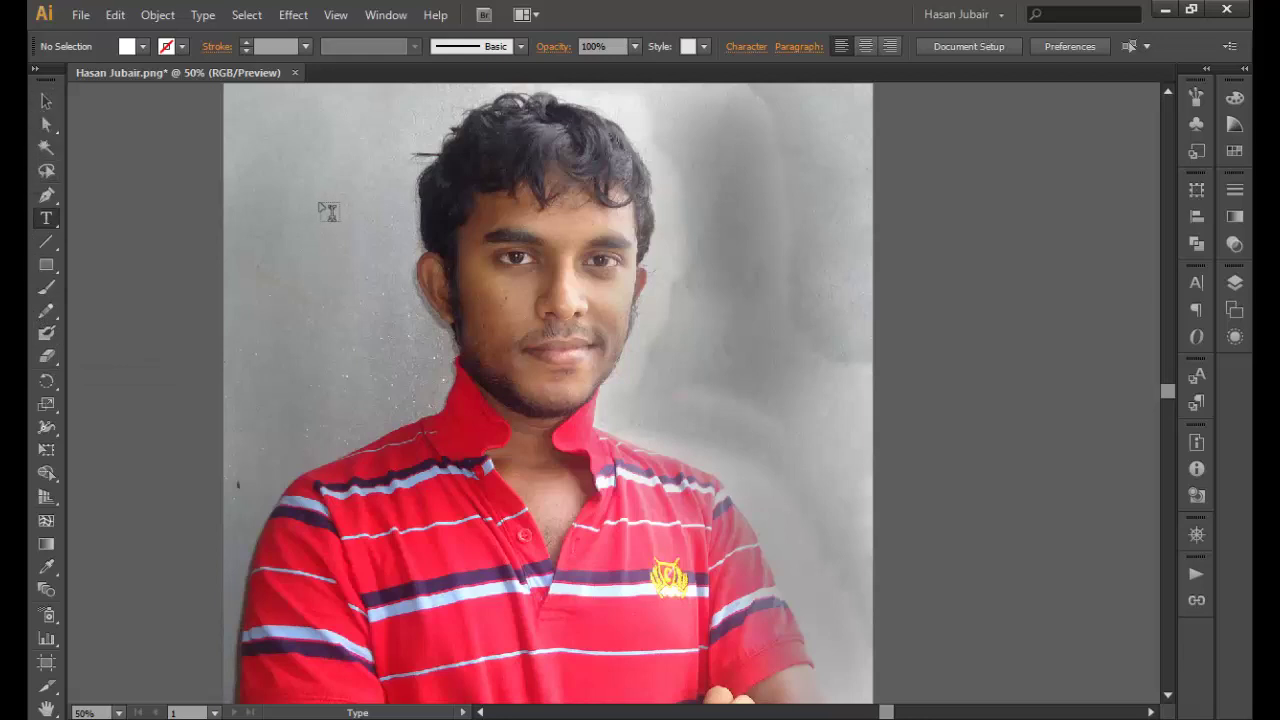
click(50, 97)
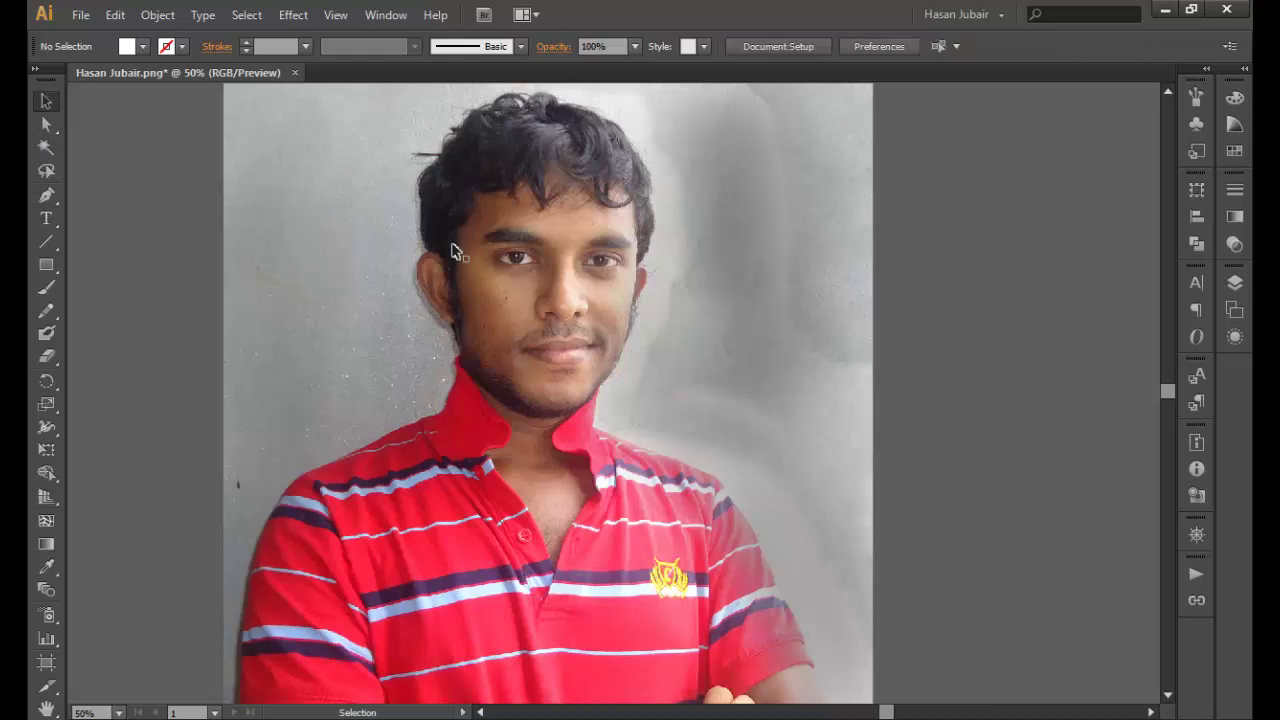
click(350, 252)
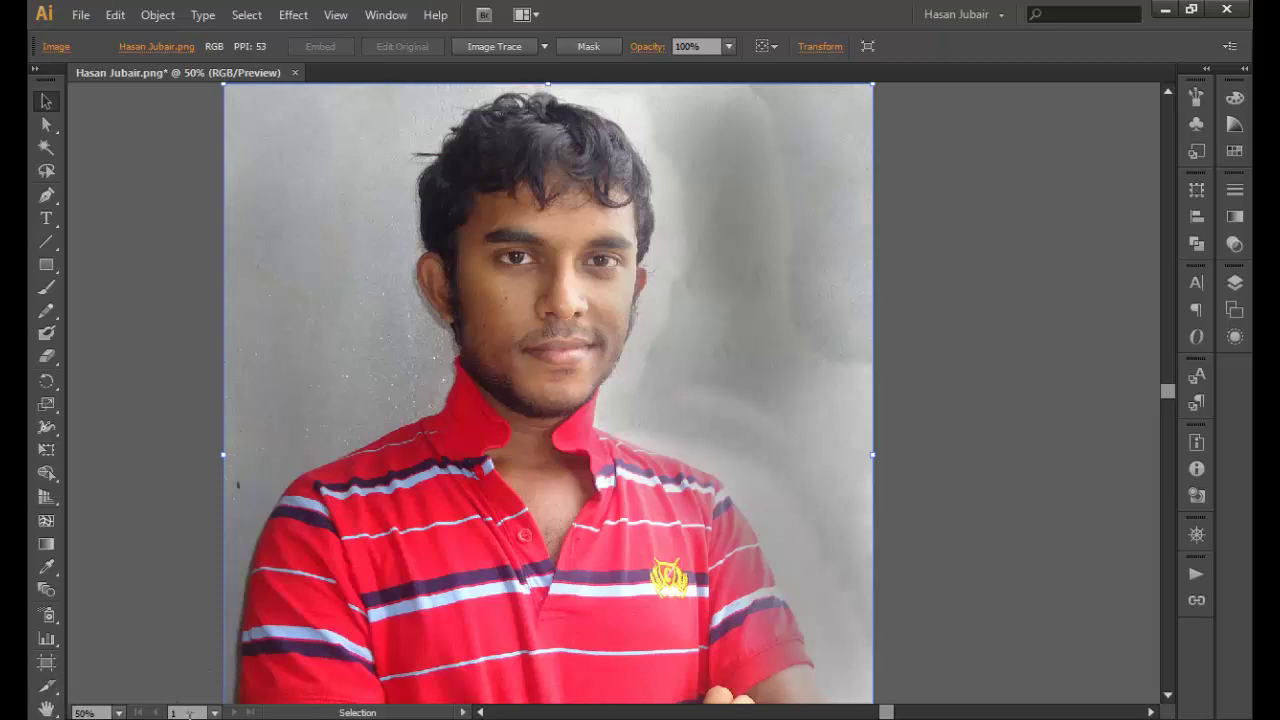
Step: Examine the available zoom levels and the list of artboards for the document
click(118, 713)
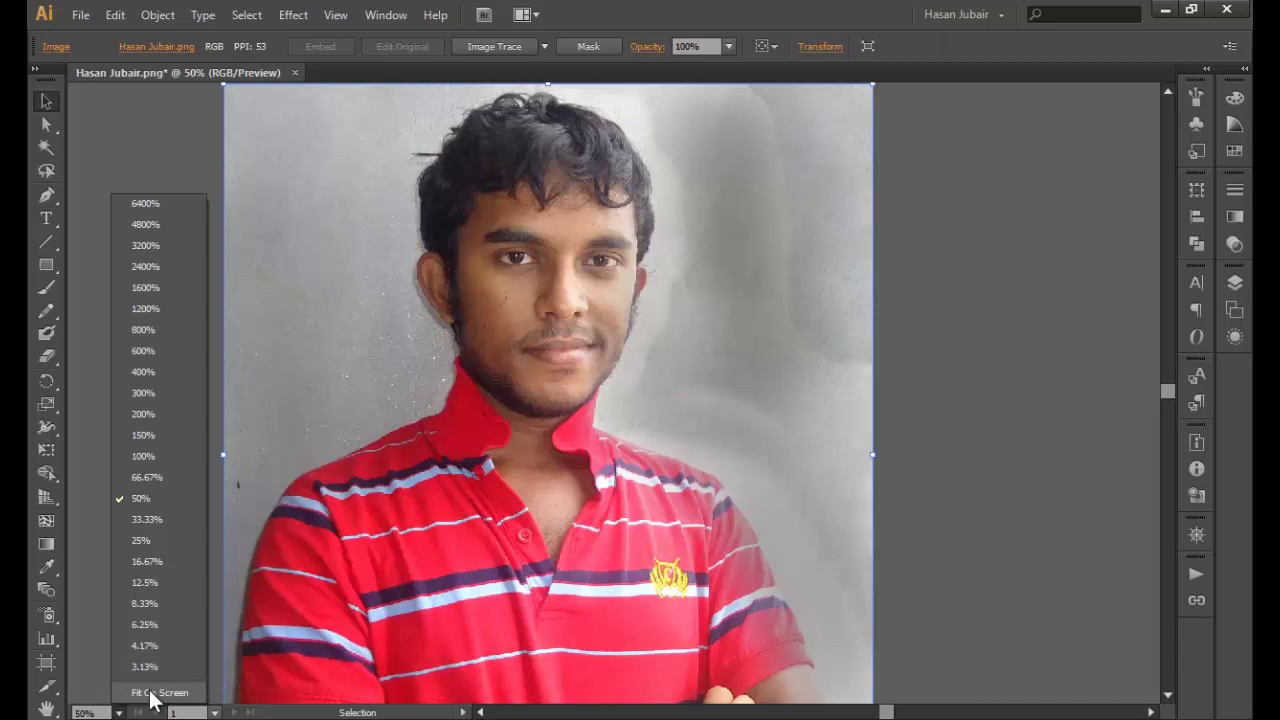
click(200, 712)
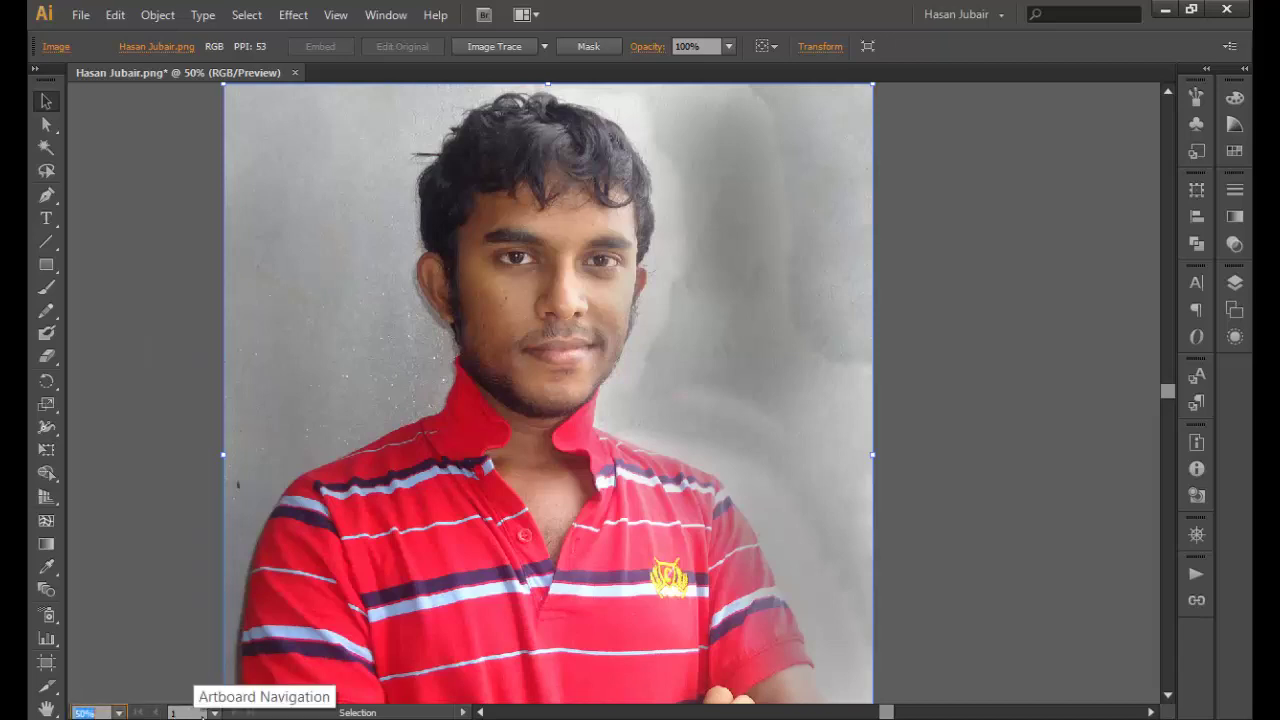
click(215, 712)
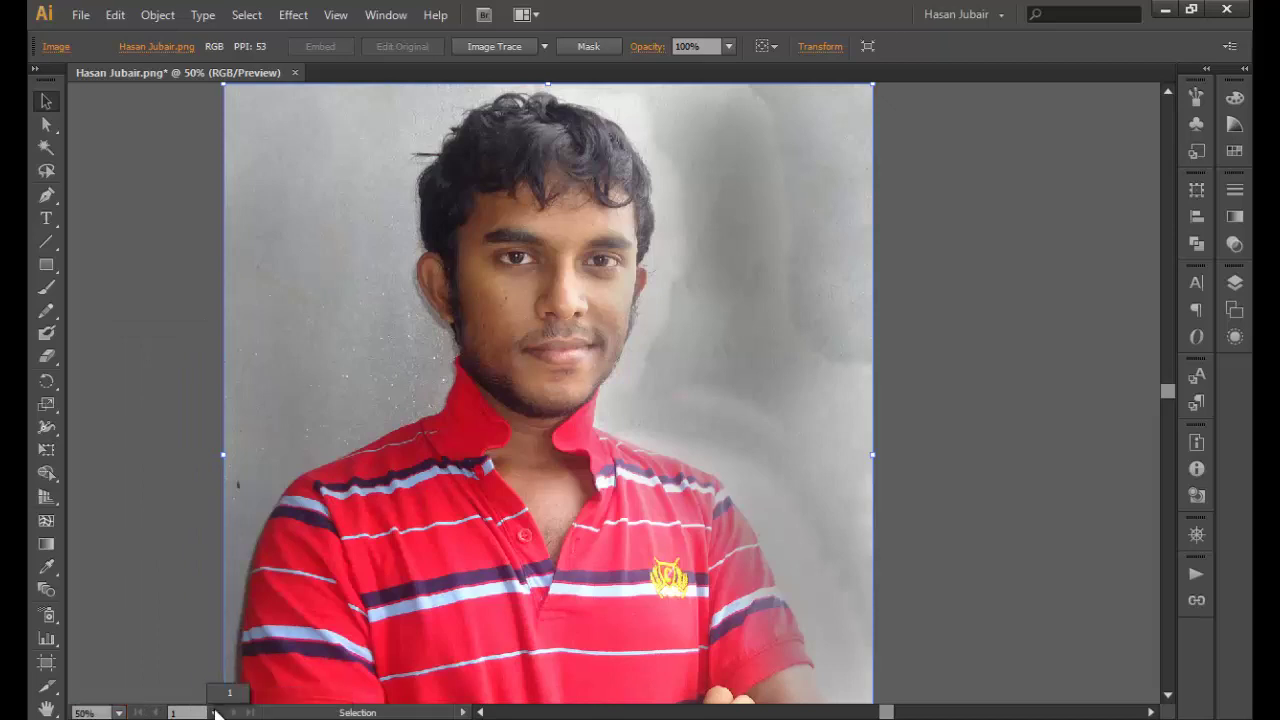
click(216, 712)
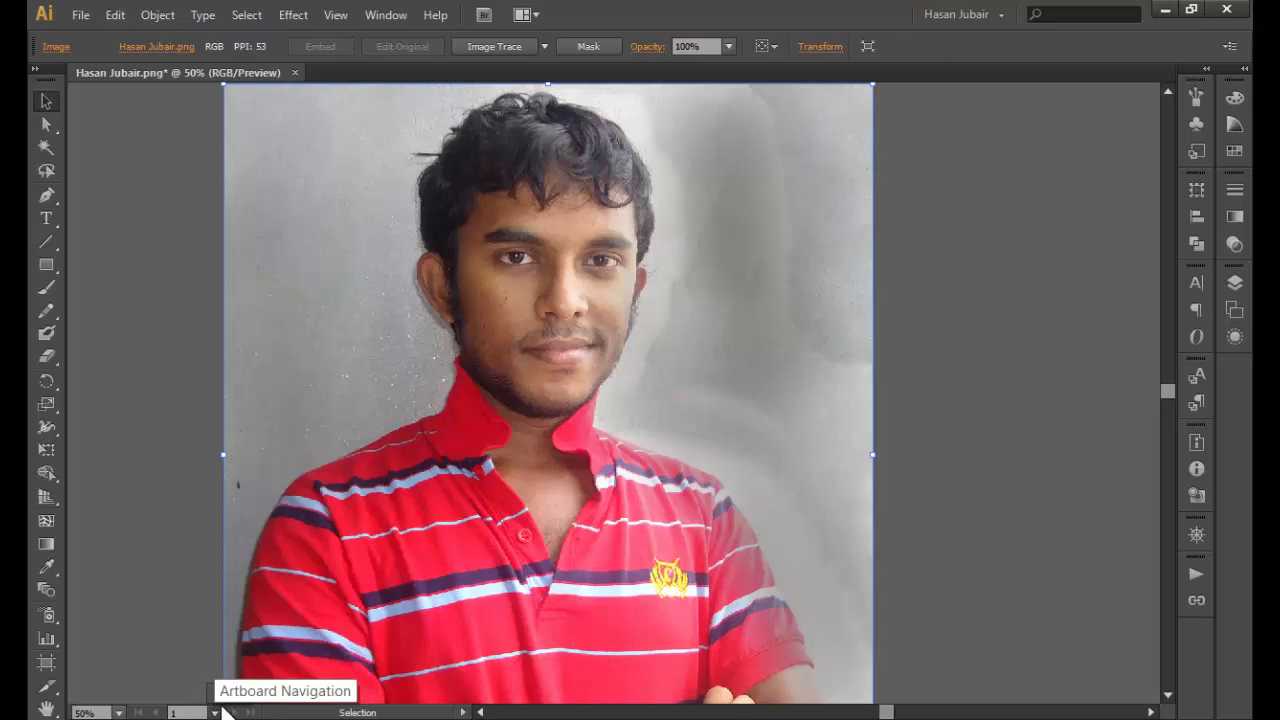
click(216, 712)
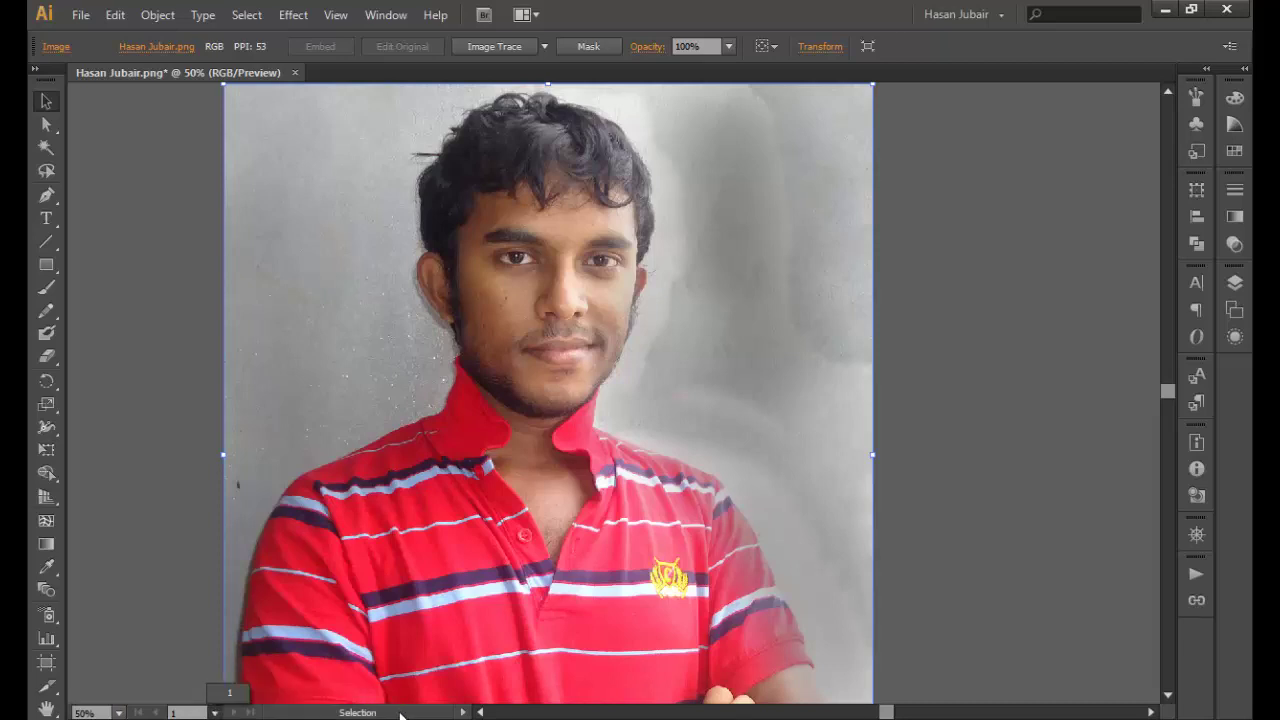
Step: Activate the Type tool and make the status bar show Date and Time
click(463, 712)
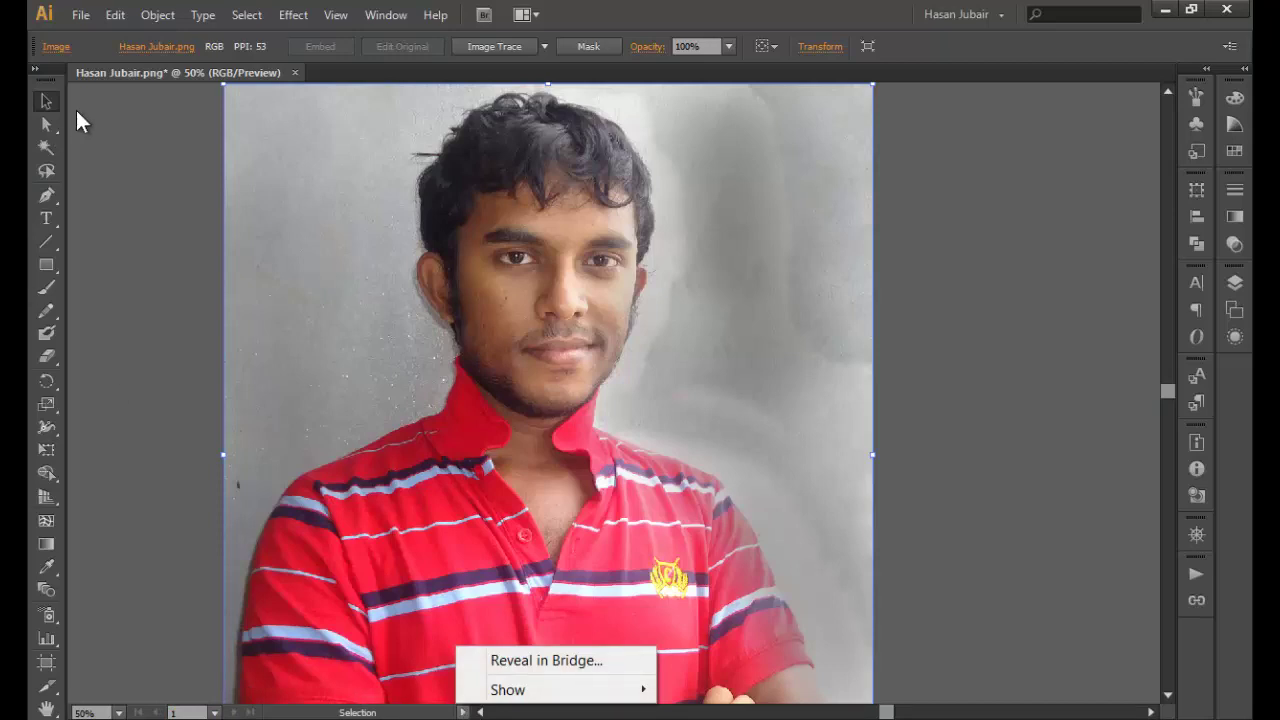
click(45, 216)
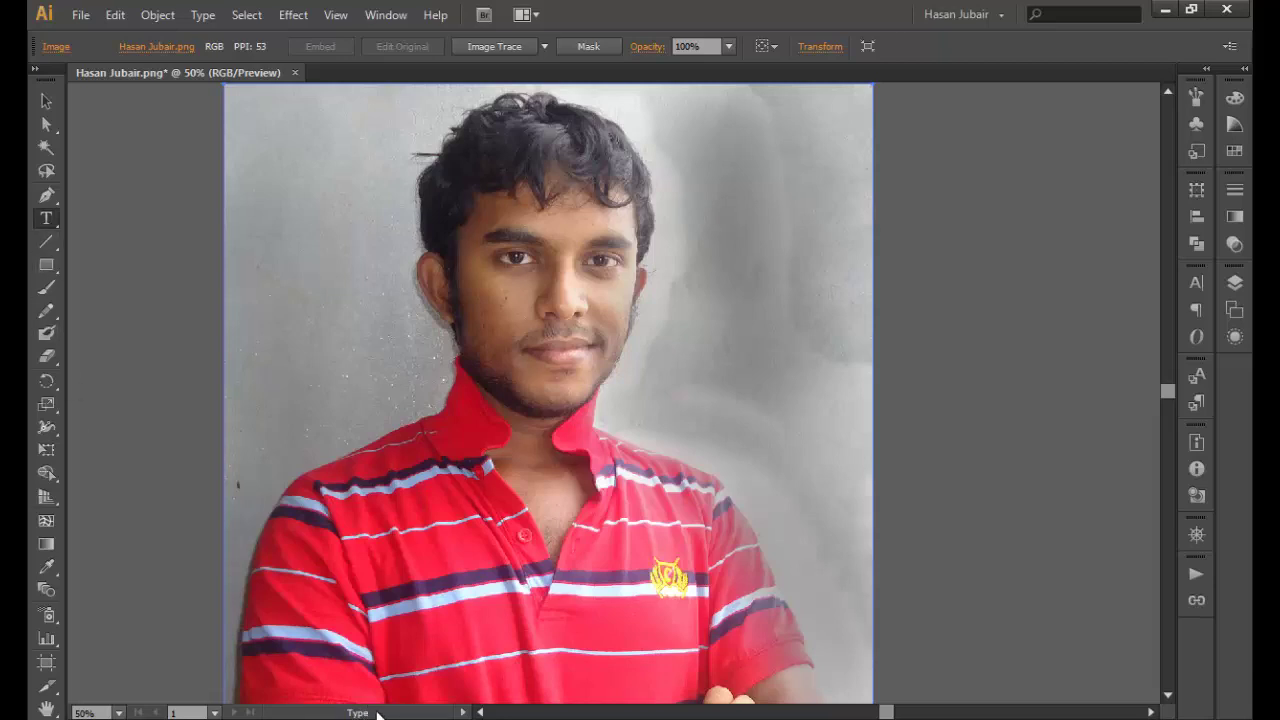
click(461, 712)
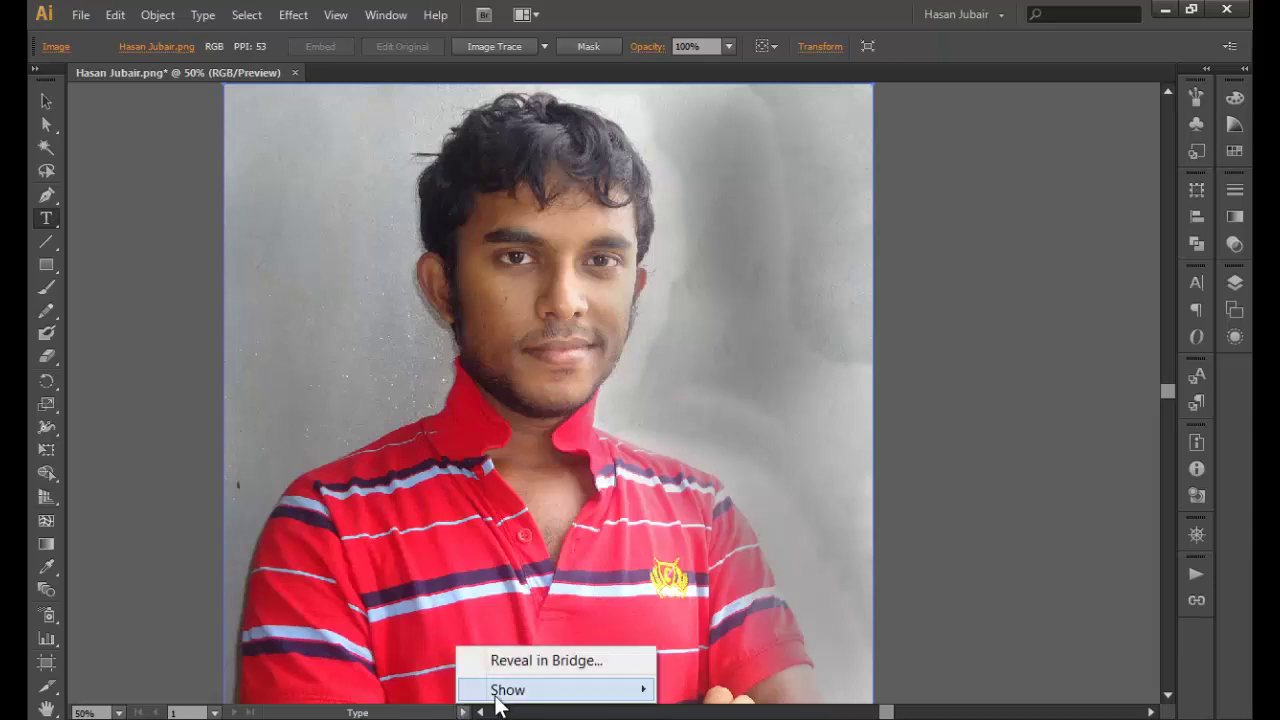
mouse_move(503, 695)
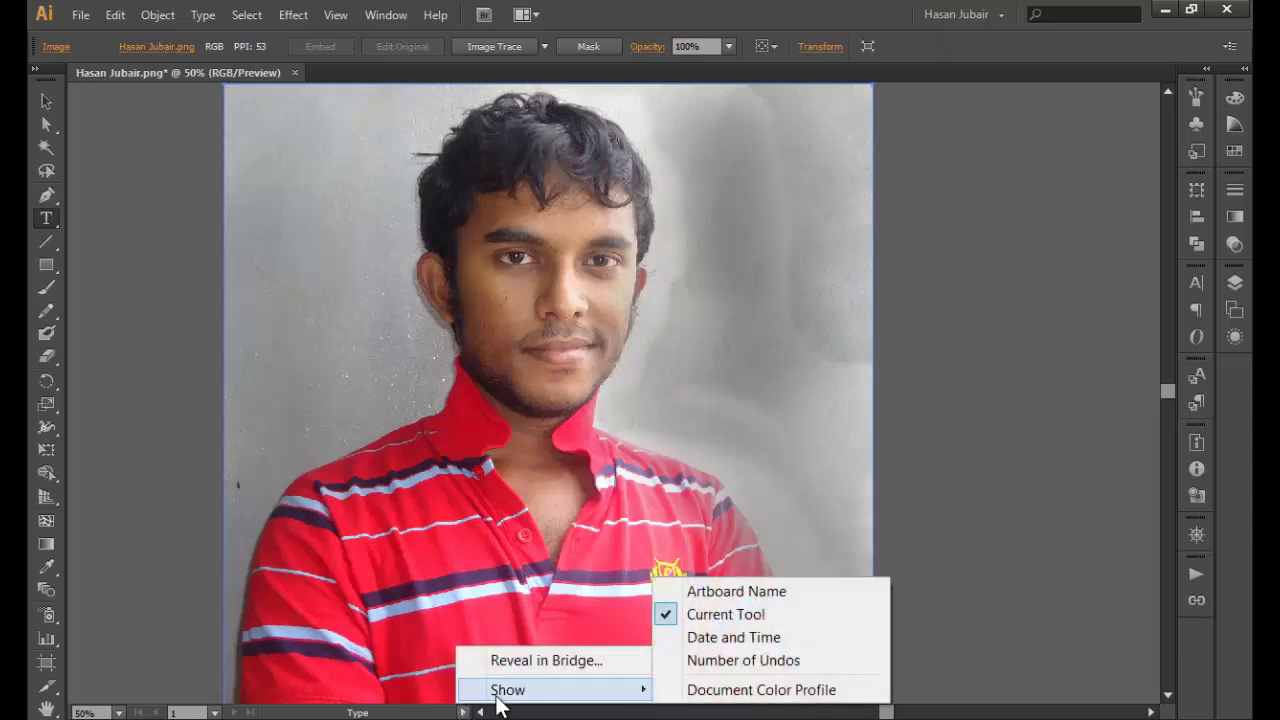
click(757, 640)
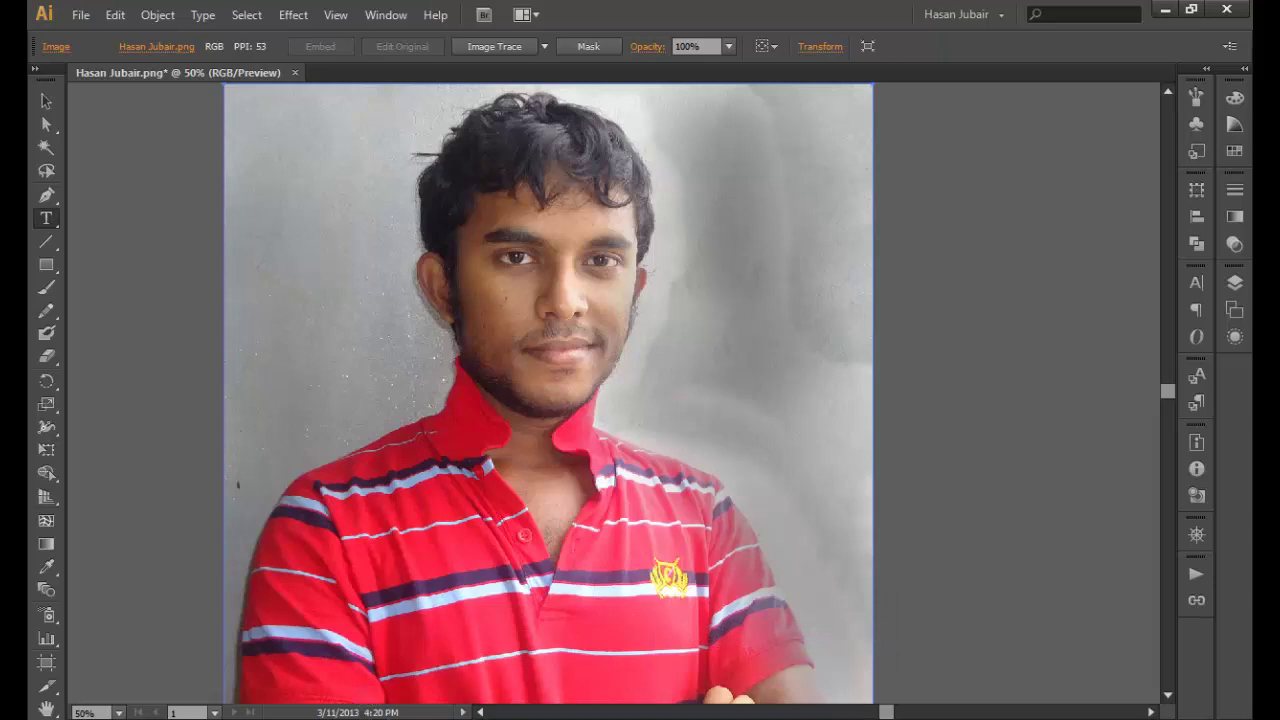
Step: Set the status bar to show Current Tool
click(463, 713)
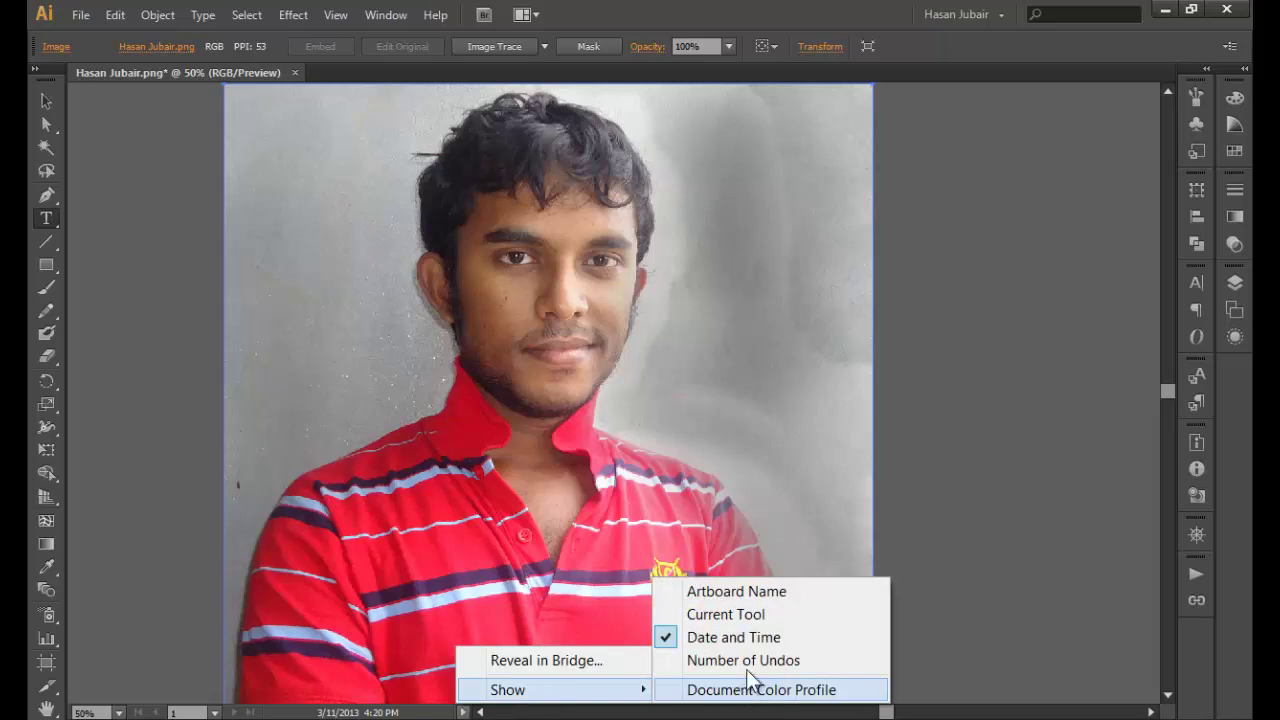
click(758, 616)
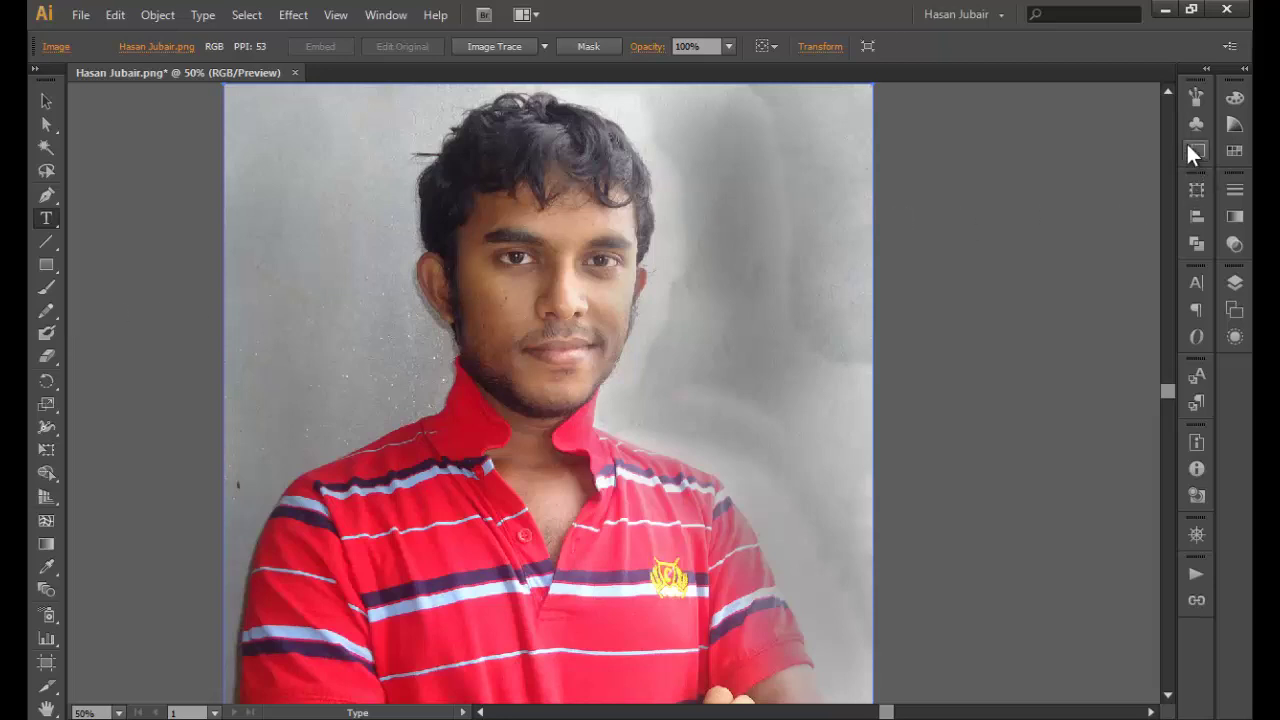
Step: Expand the docked group containing Brushes and Symbols, examine both sets, and collapse the group again
click(1206, 70)
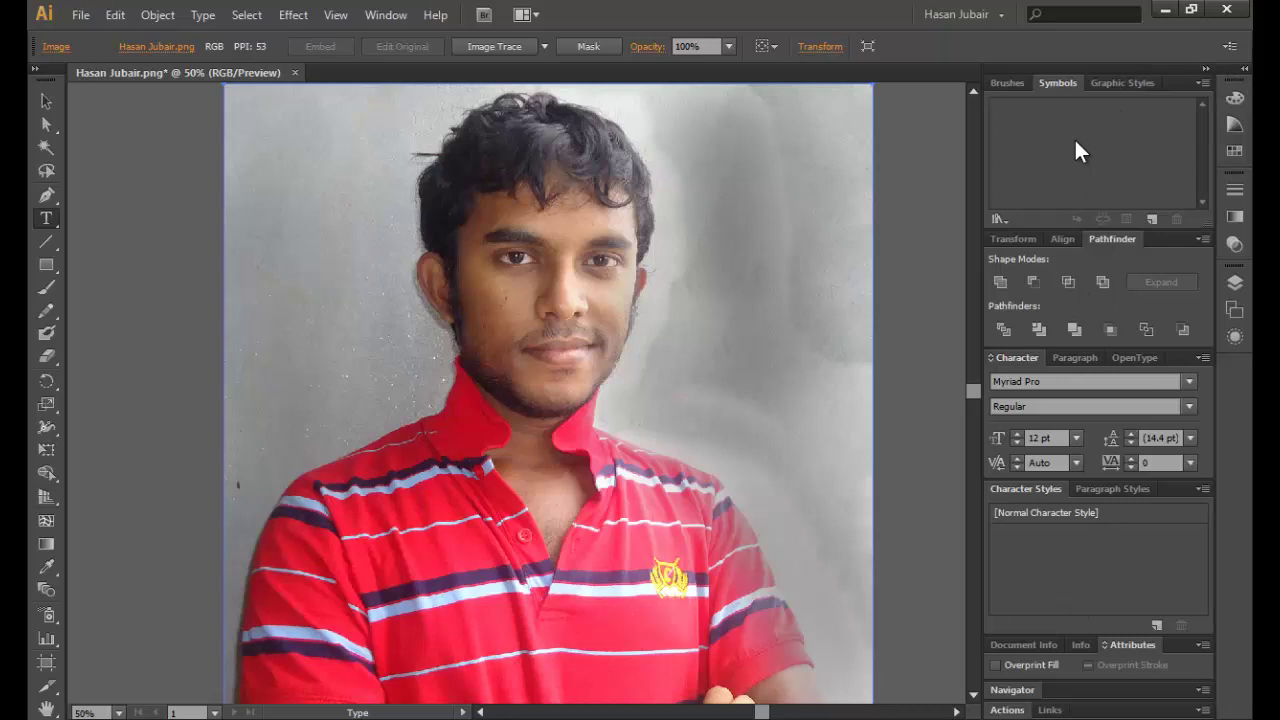
click(1005, 84)
click(1062, 87)
click(1206, 70)
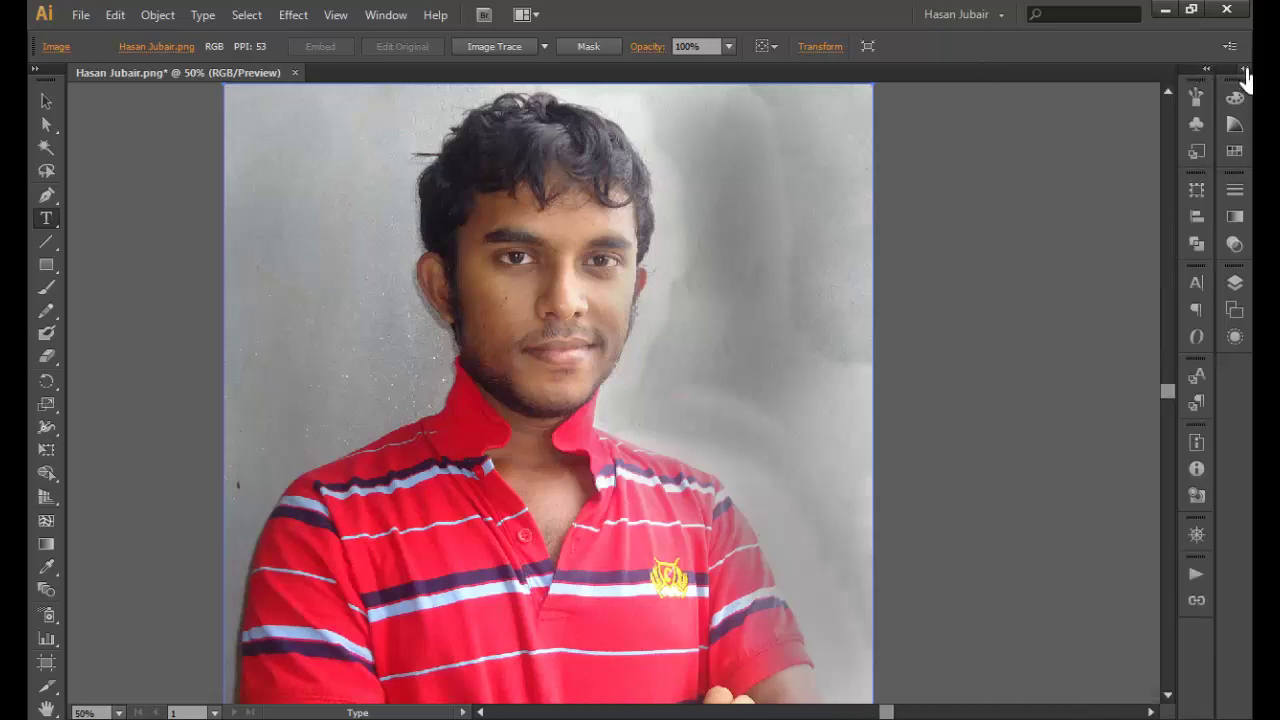
Step: Expand the docked Color, Transparency and Layers groups, view the Artboards and Appearance settings, and return to the Layers list
click(1244, 69)
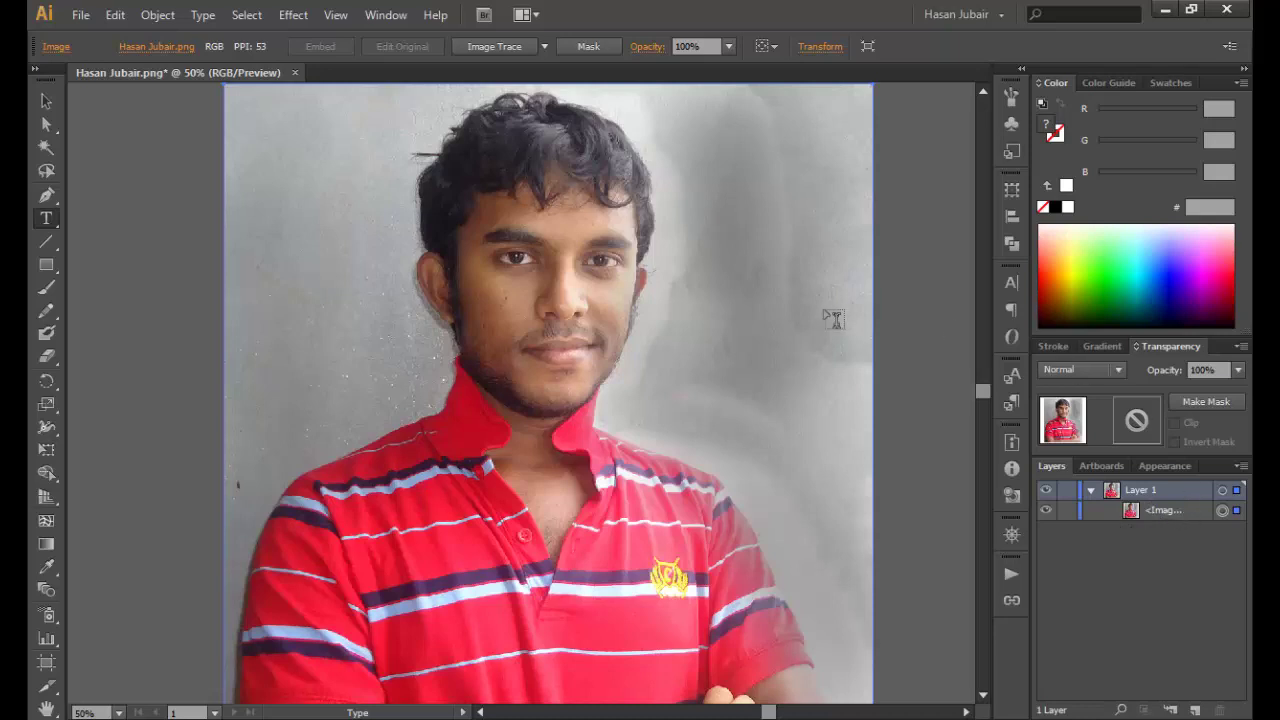
click(1101, 466)
click(1168, 466)
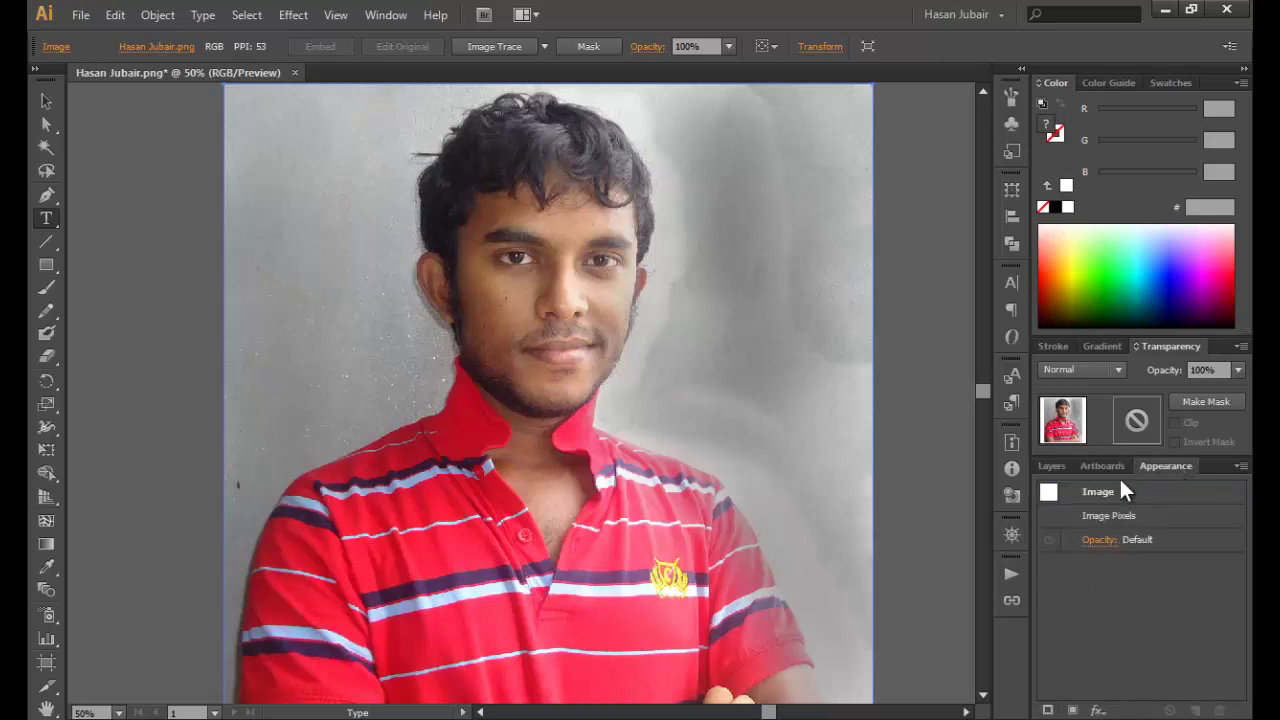
click(1050, 466)
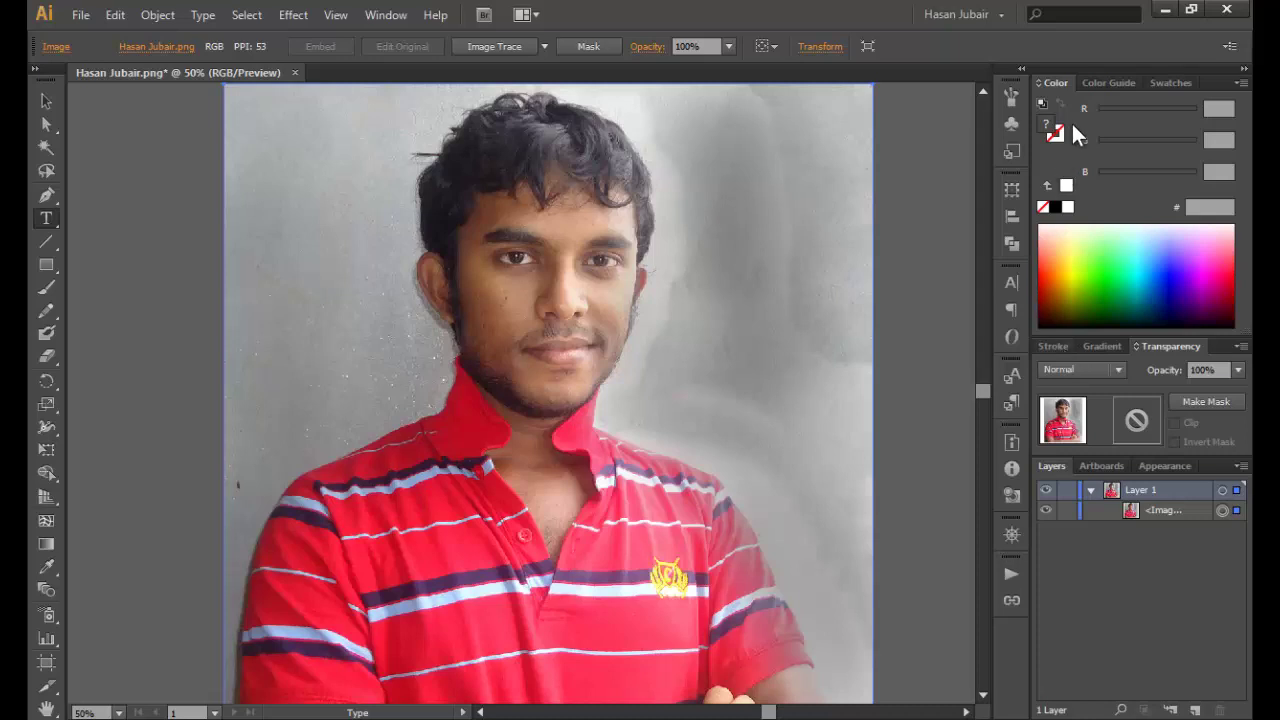
Step: Switch to the Essentials workspace, examine its layout, and return to the custom workspace saved under a person's name
click(1002, 17)
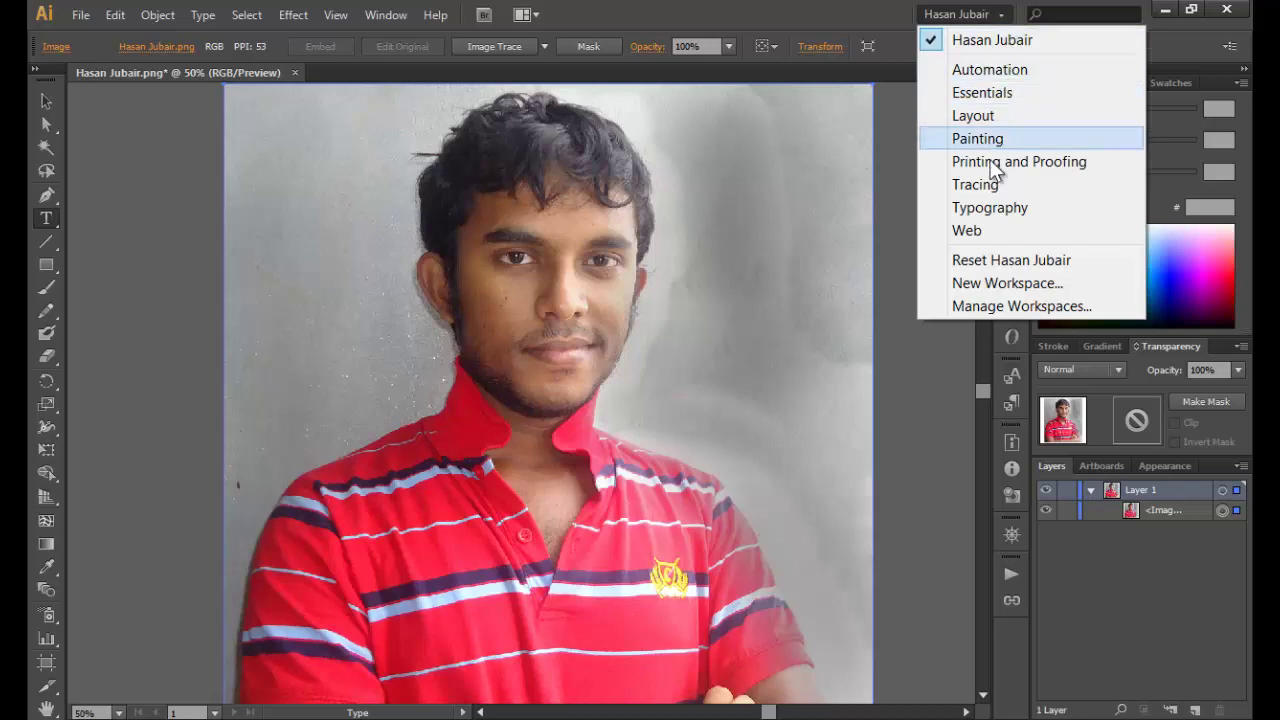
click(993, 93)
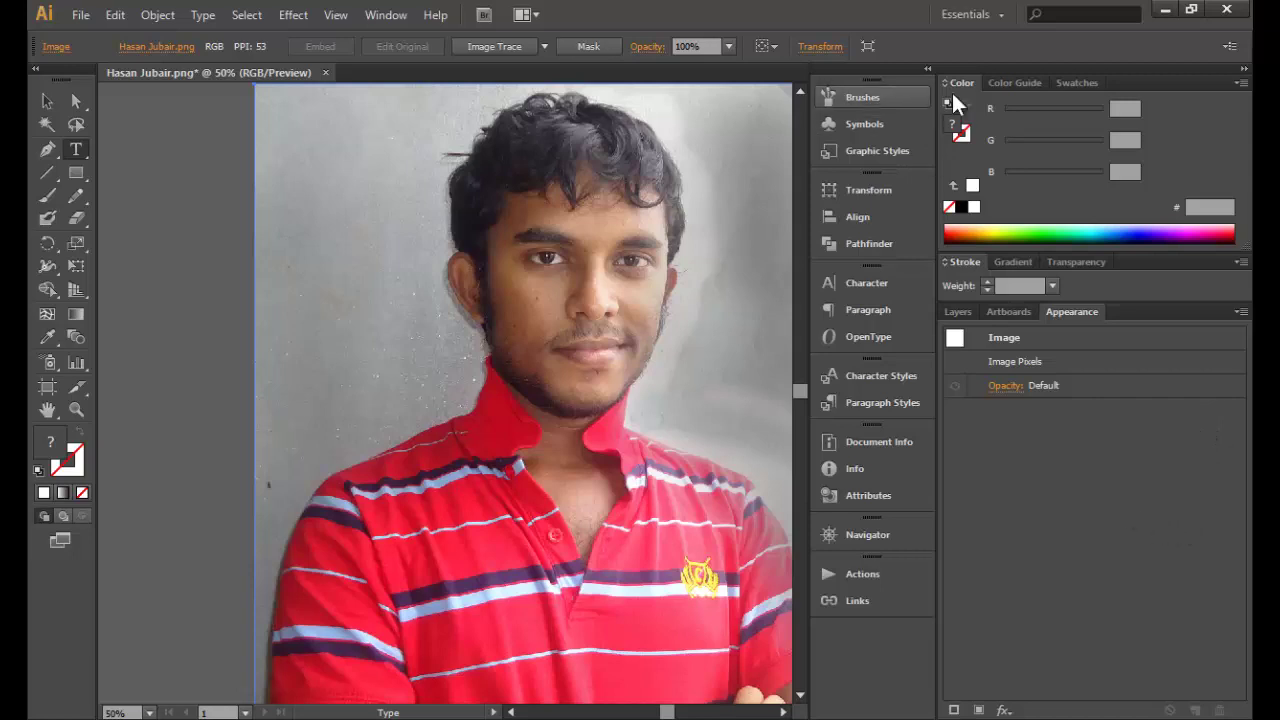
click(977, 18)
click(979, 41)
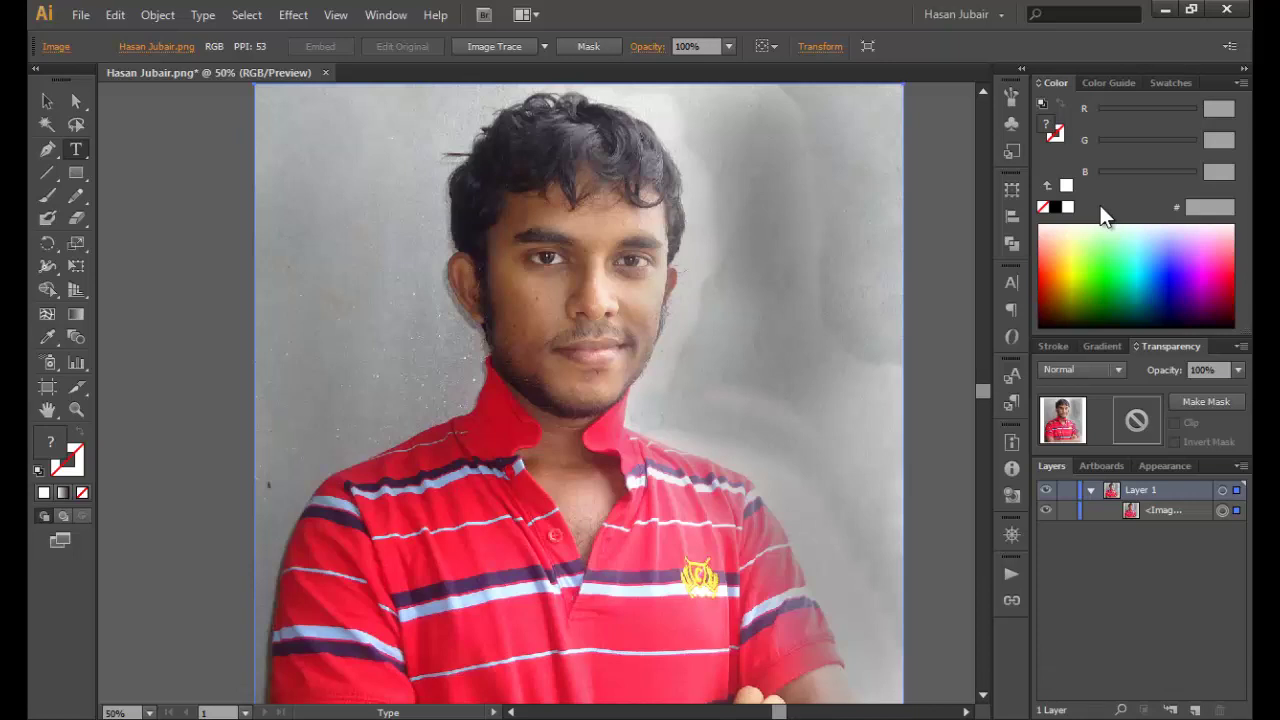
Step: Examine the list of available workspaces and close it without switching the layout
click(1005, 12)
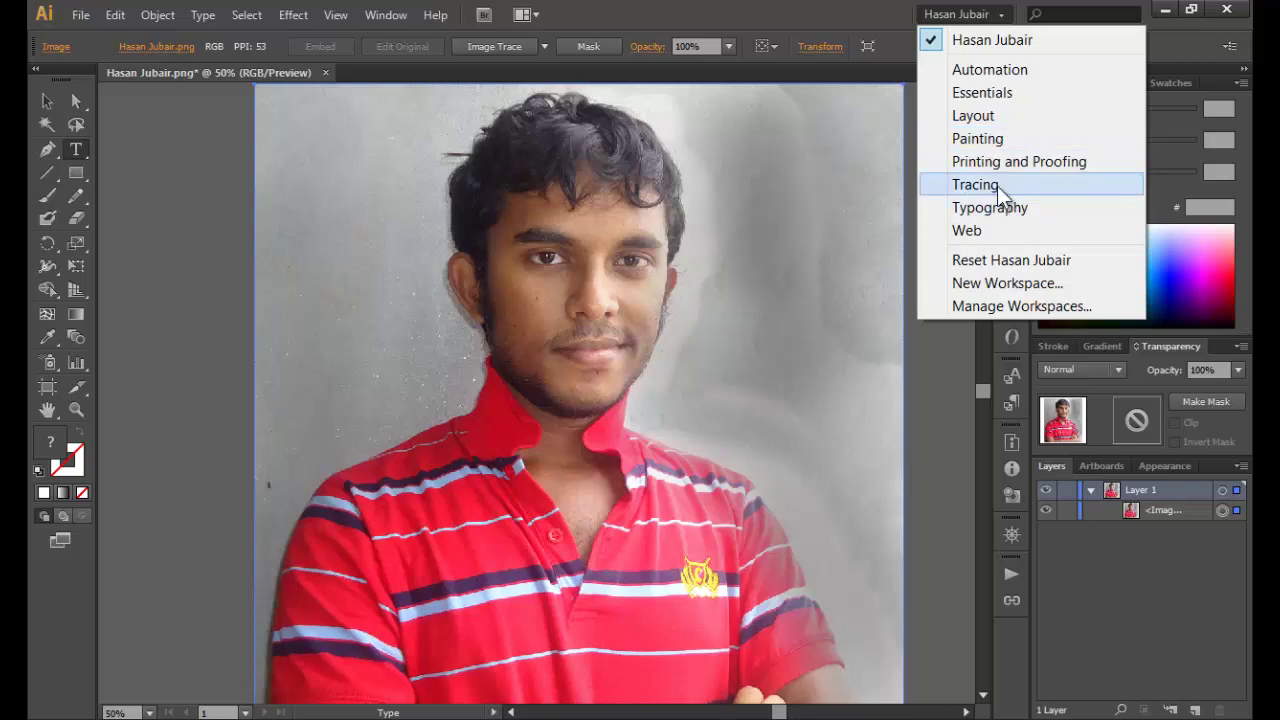
click(845, 12)
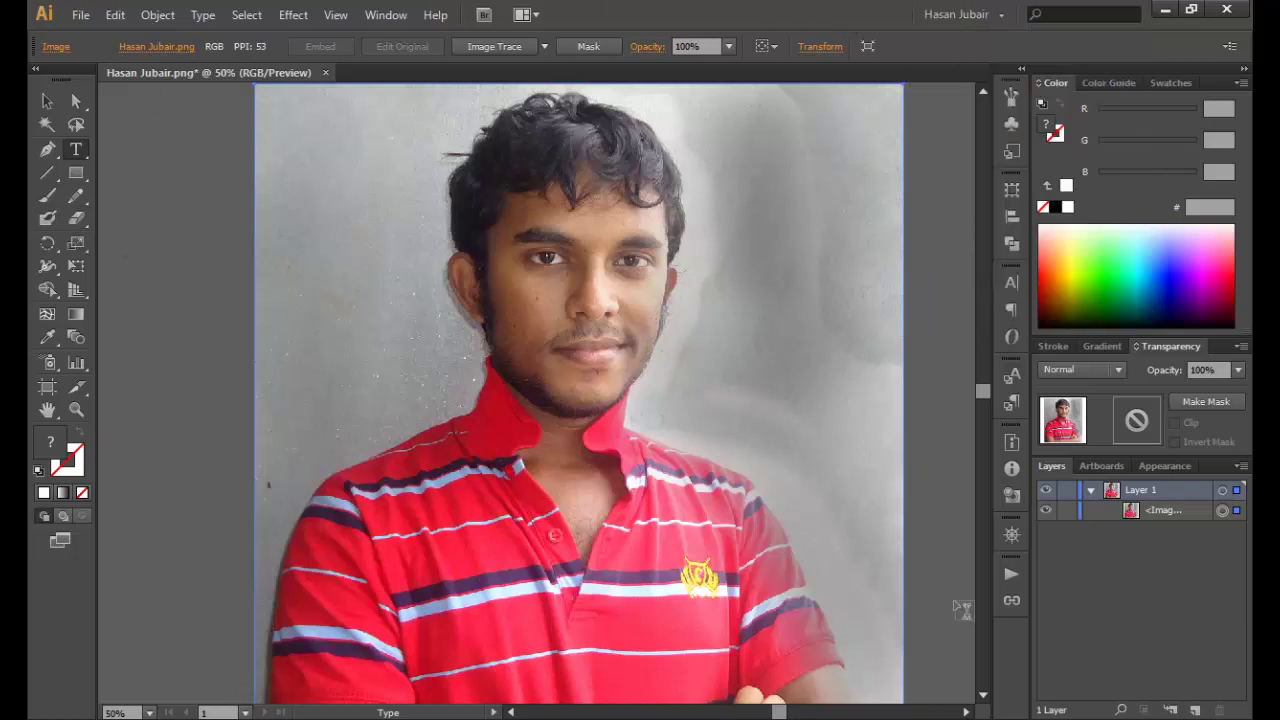
key(u)
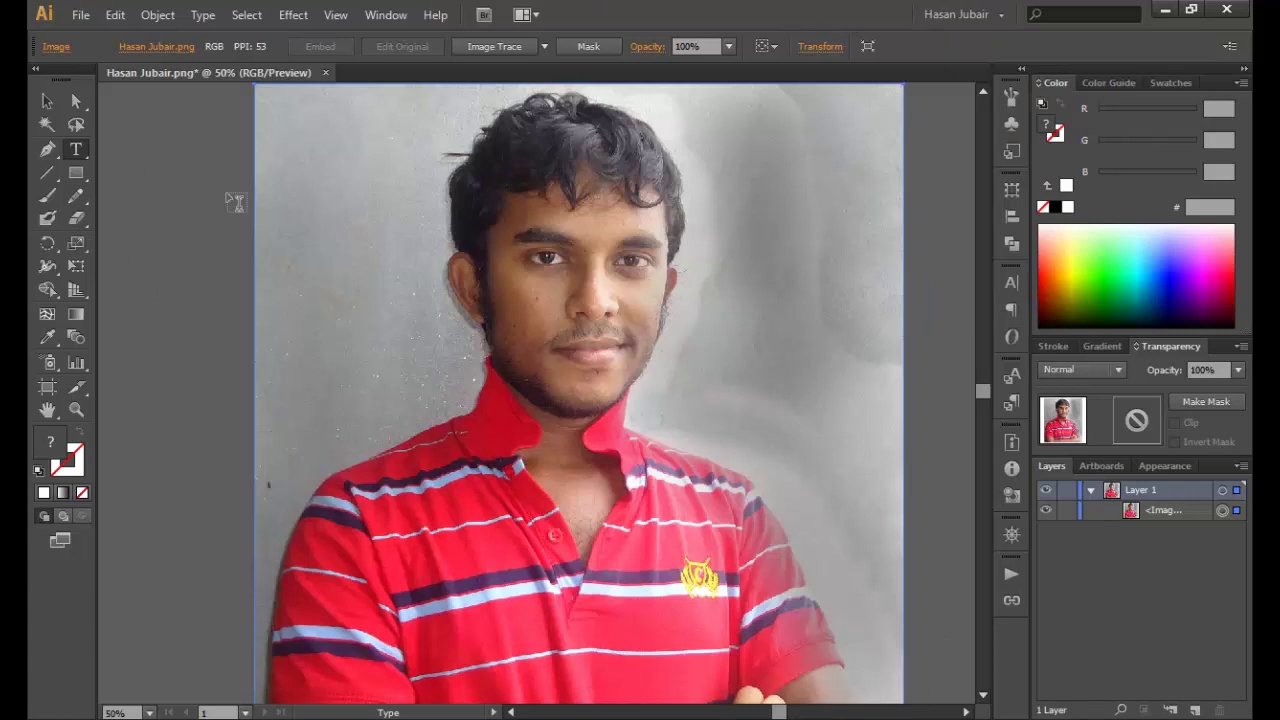